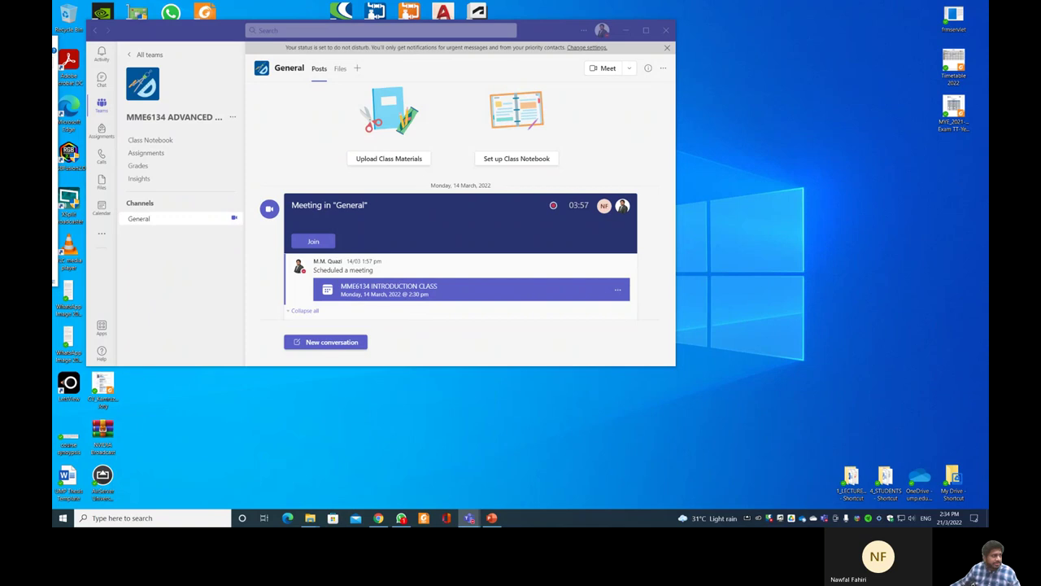
- Minimize the Microsoft Teams class window so only the desktop shows
mouse_move(401, 515)
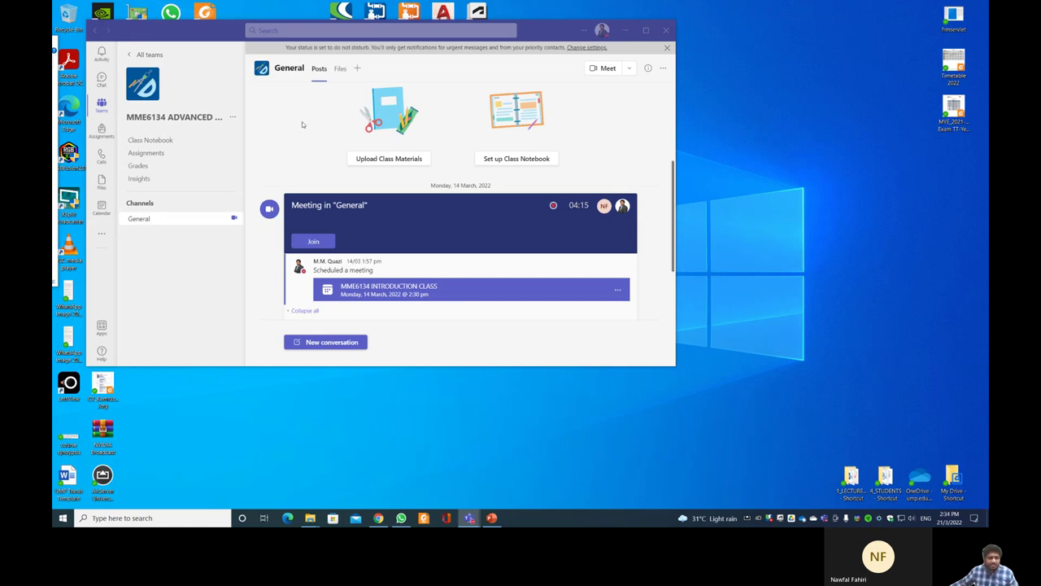
click(625, 33)
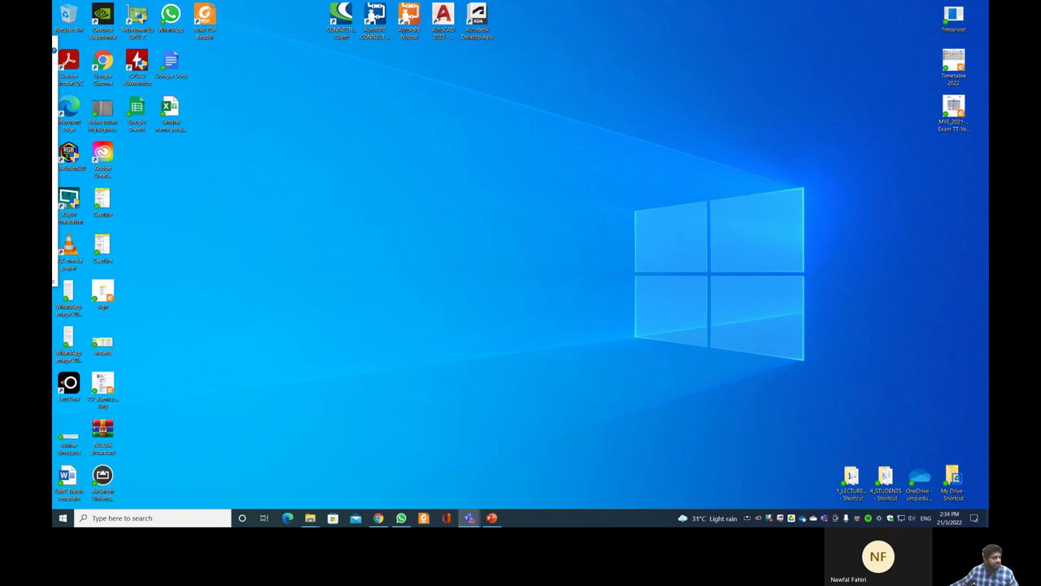
- Bring Moodle back up and rename the Topic 1 section to 'Course Slides'
click(378, 517)
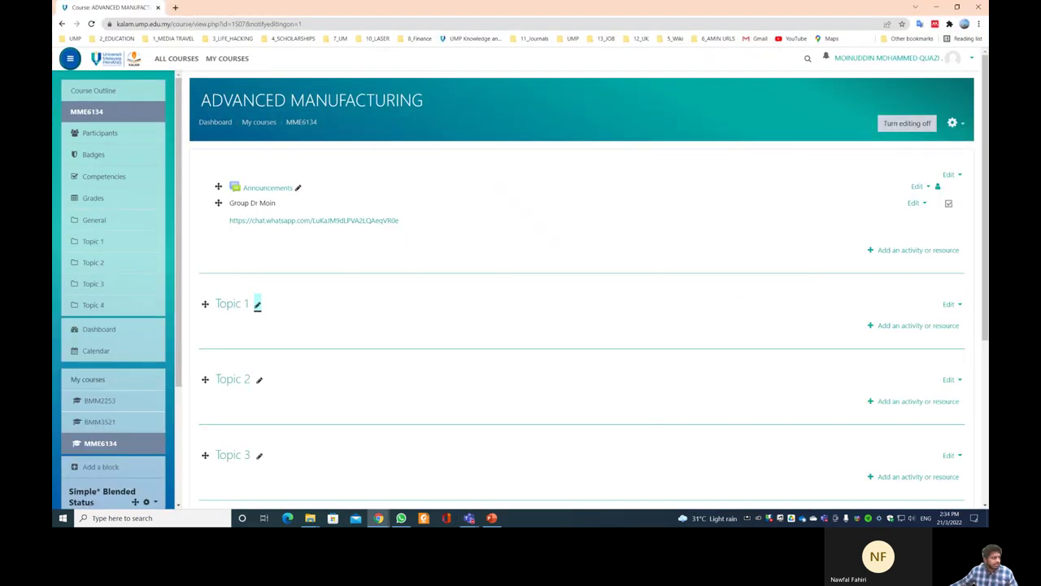
scroll(318, 250, down, 1)
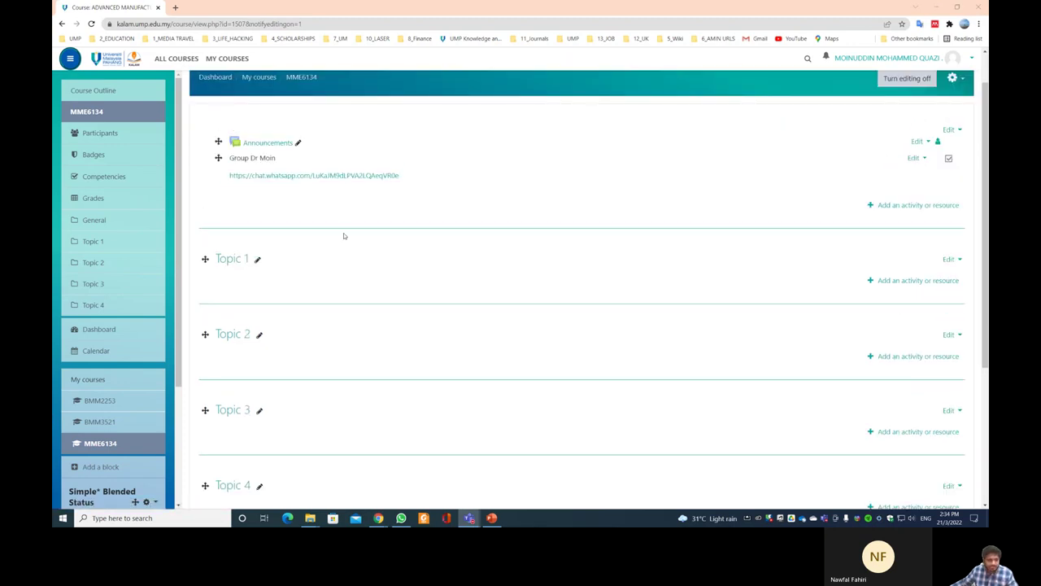
scroll(326, 252, up, 1)
click(258, 304)
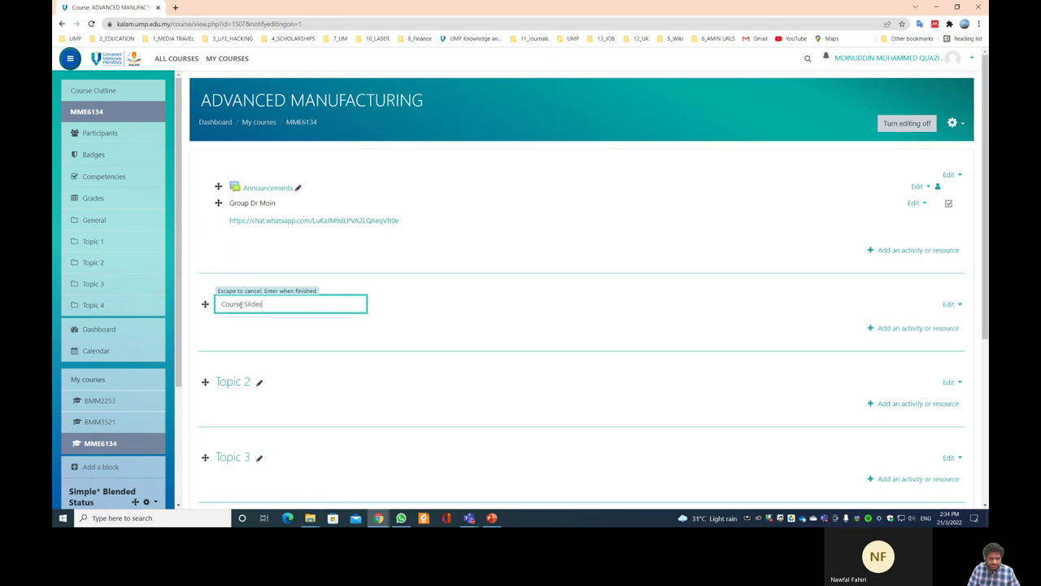
key(Return)
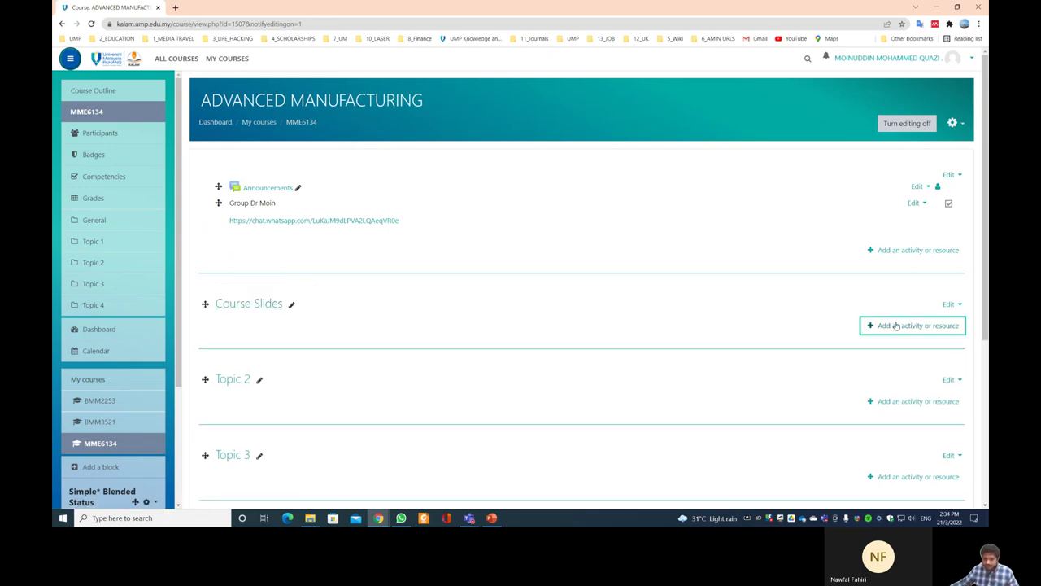
- Start adding a new Folder resource to the Course Slides section
click(897, 325)
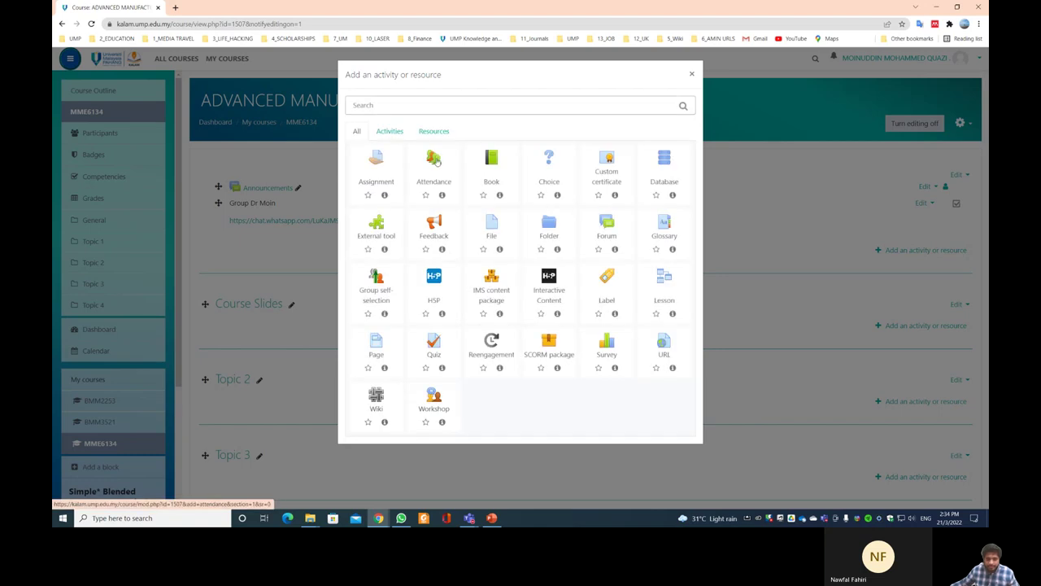
click(426, 166)
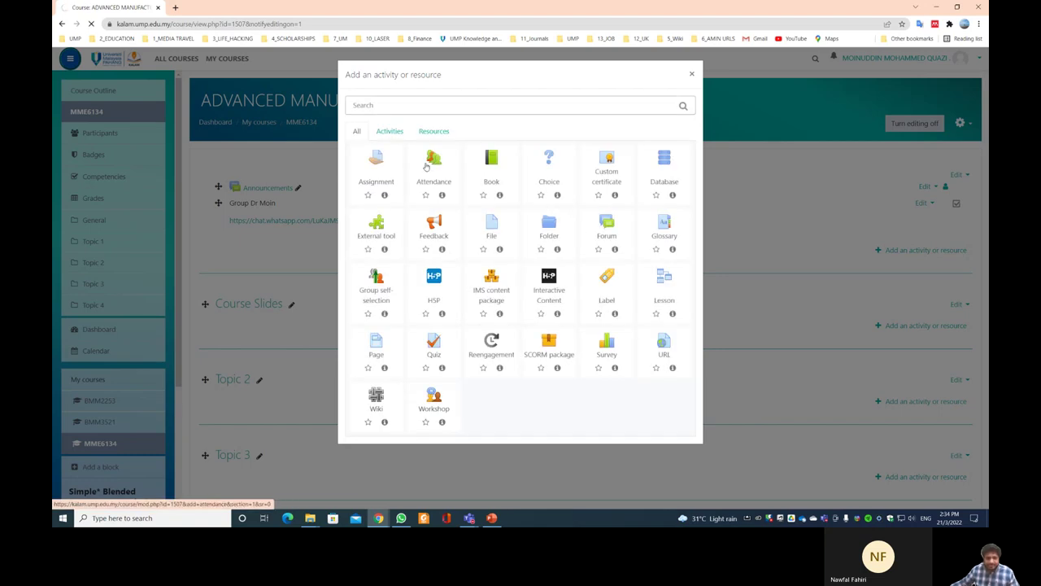
click(417, 215)
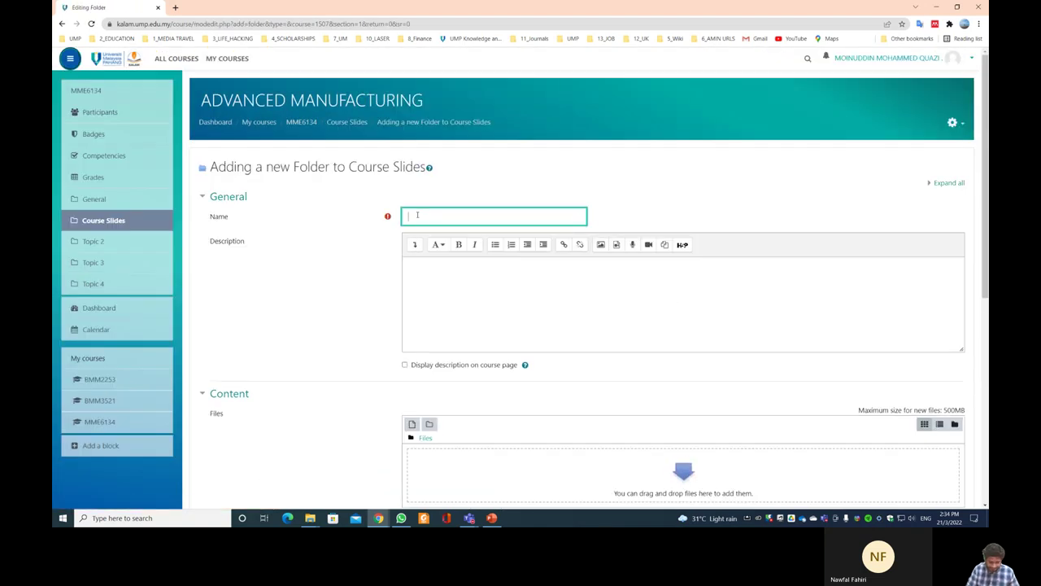
- Name the new folder '[LM] COURSE PART 1 CO 1 & 2 (SLIDES)'
text(Course Part 1 CO 1)
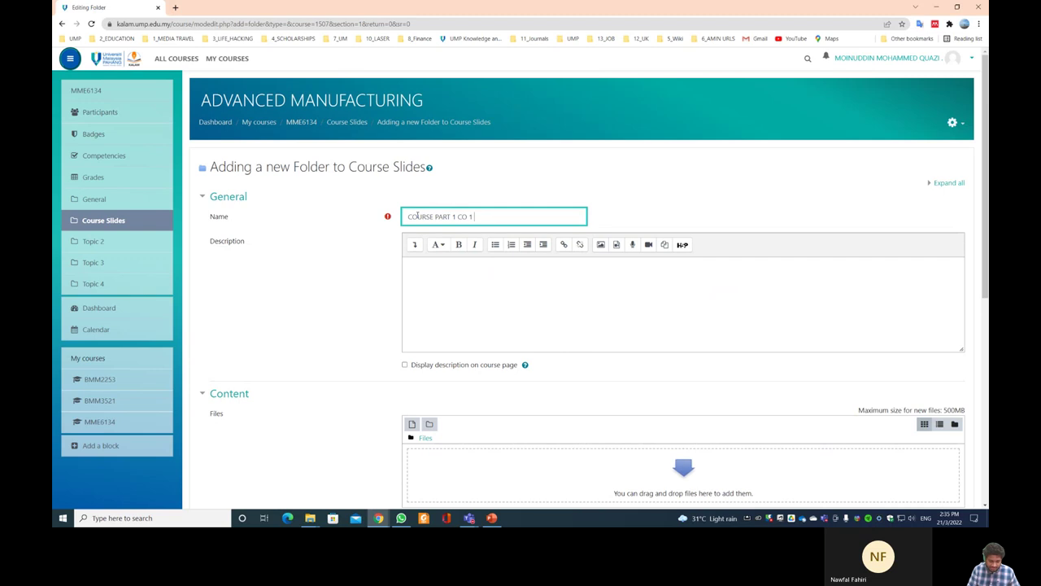
text( & 2 (SLIDES)
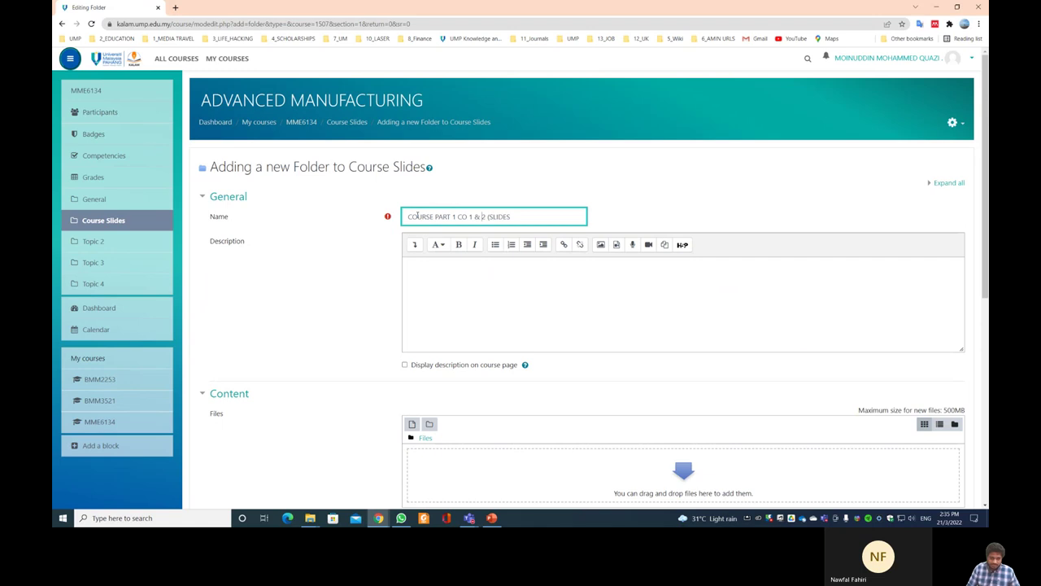
key(Home)
text((UM))
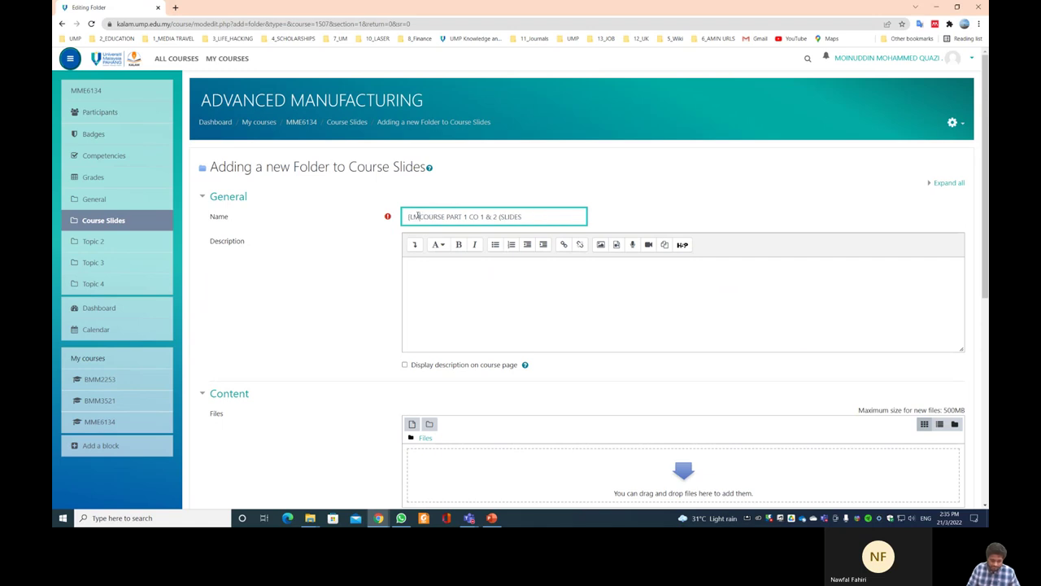
click(554, 217)
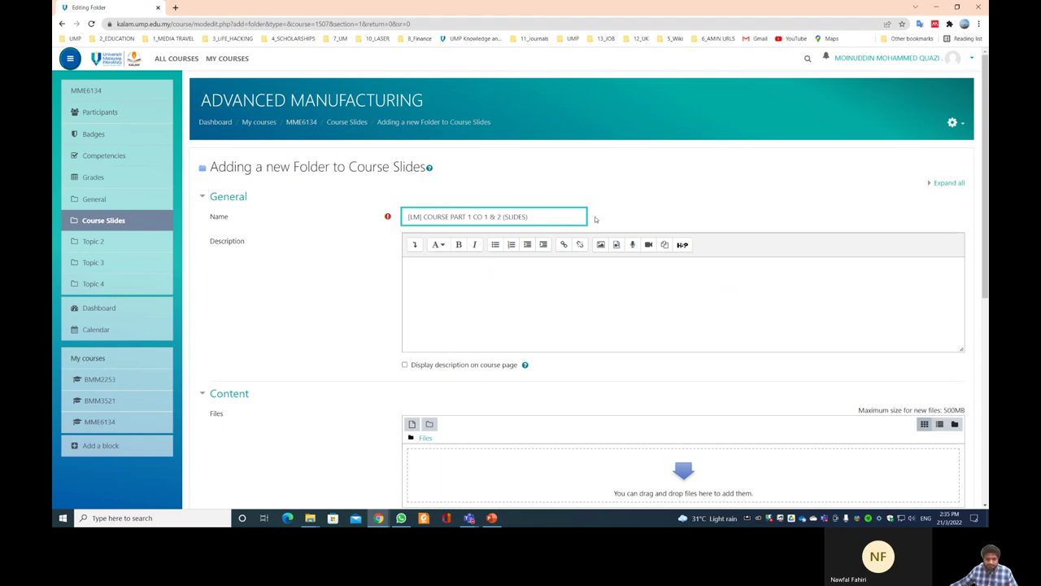
- Open File Explorer and bring up the PowerPoint lecture deck
scroll(344, 209, down, 2)
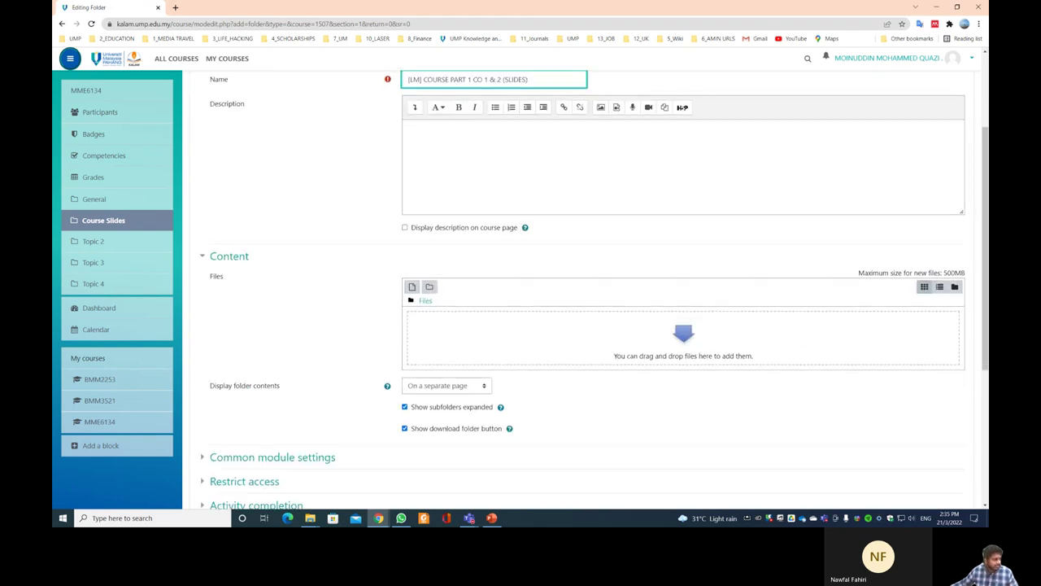
key(super+e)
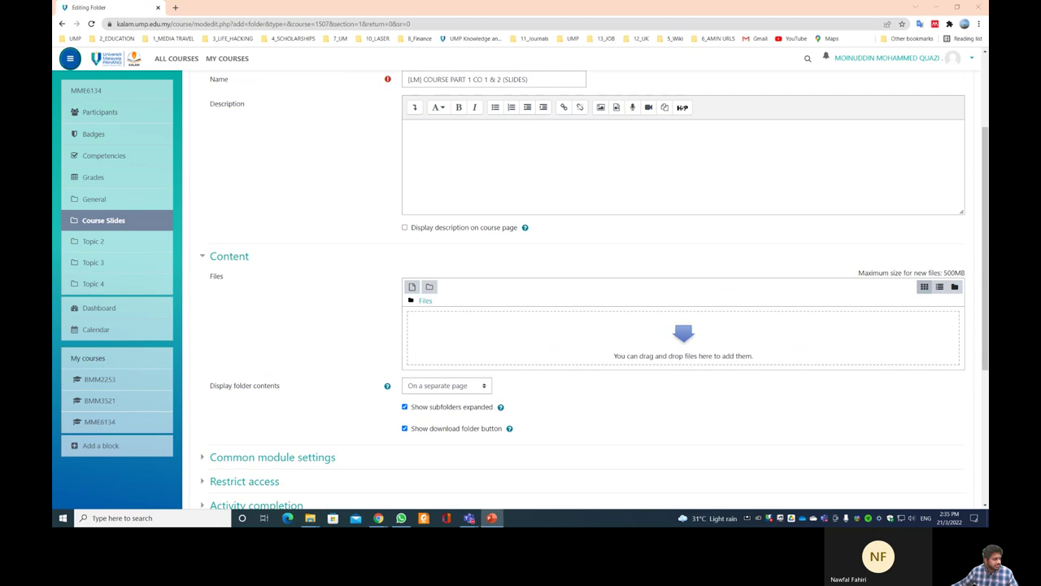
click(491, 518)
- View the Course Learning Outcome slide, skim the rest of the deck, then return to Moodle
click(130, 297)
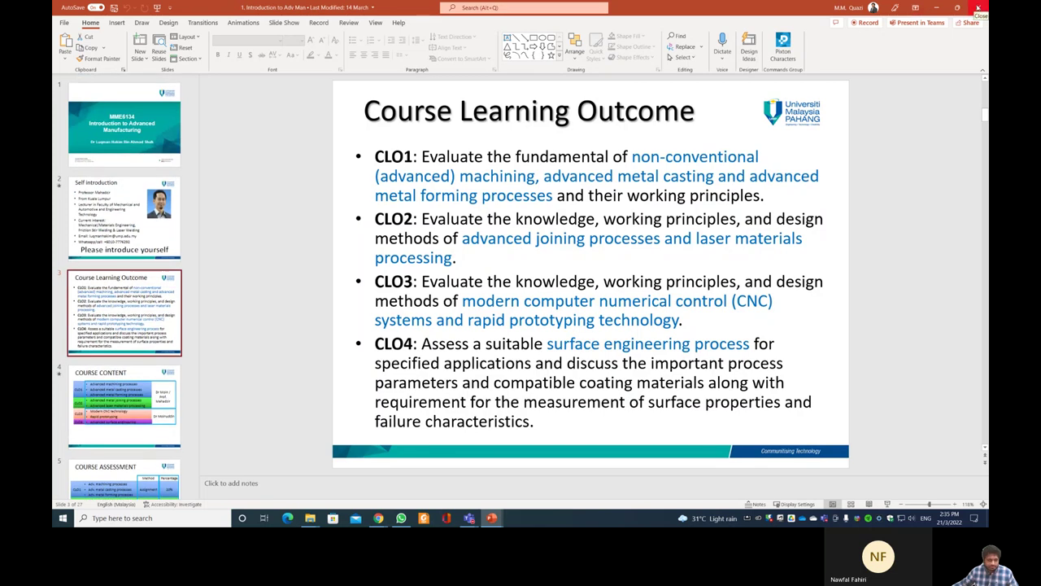
scroll(131, 271, down, 5)
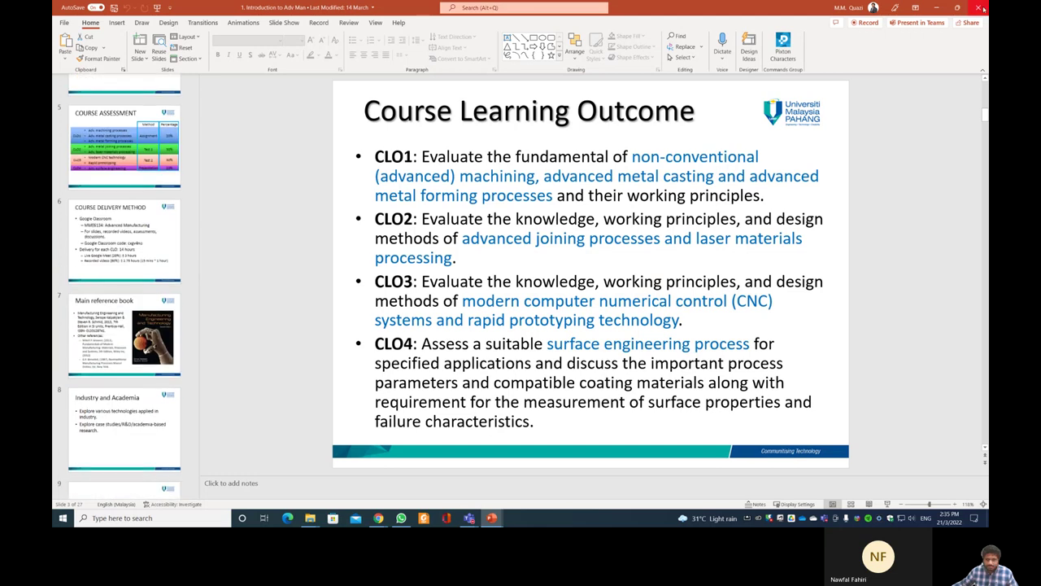
scroll(124, 284, down, 15)
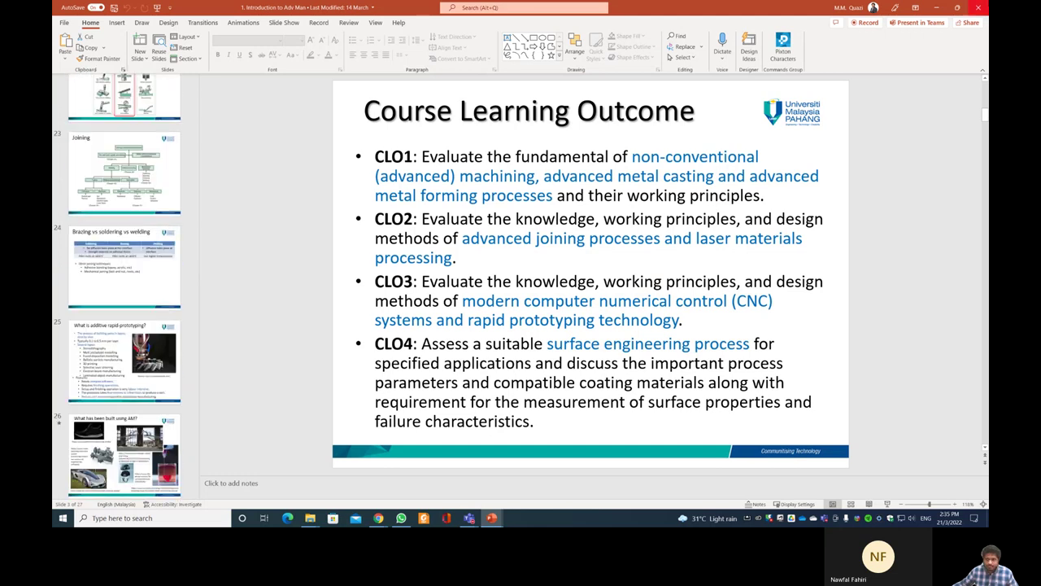
key(alt+Tab)
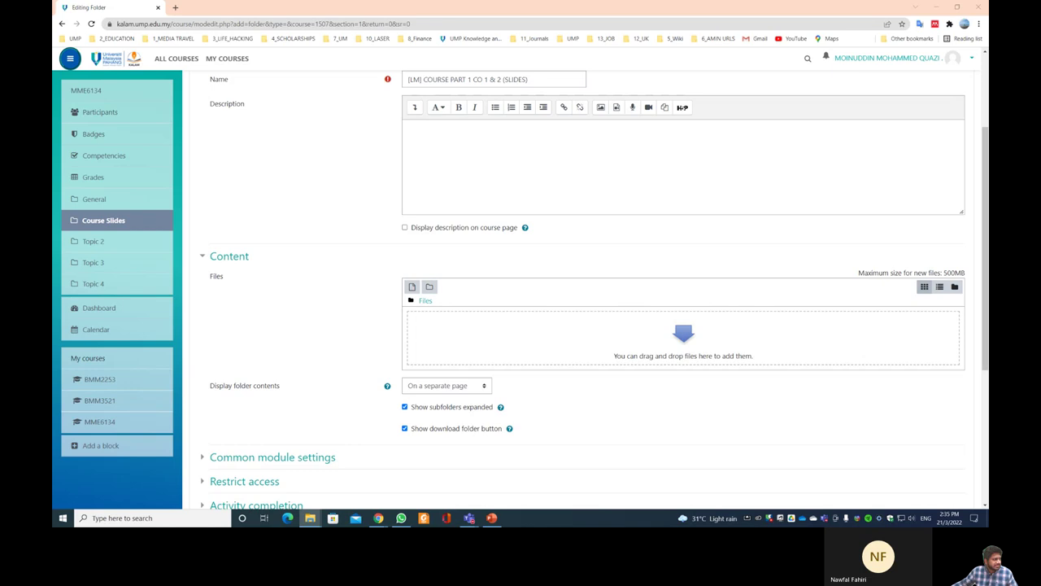
- Upload the first five slide PDFs, including Advanced Machining Processes, into the folder's files area
drag(414, 277, 480, 321)
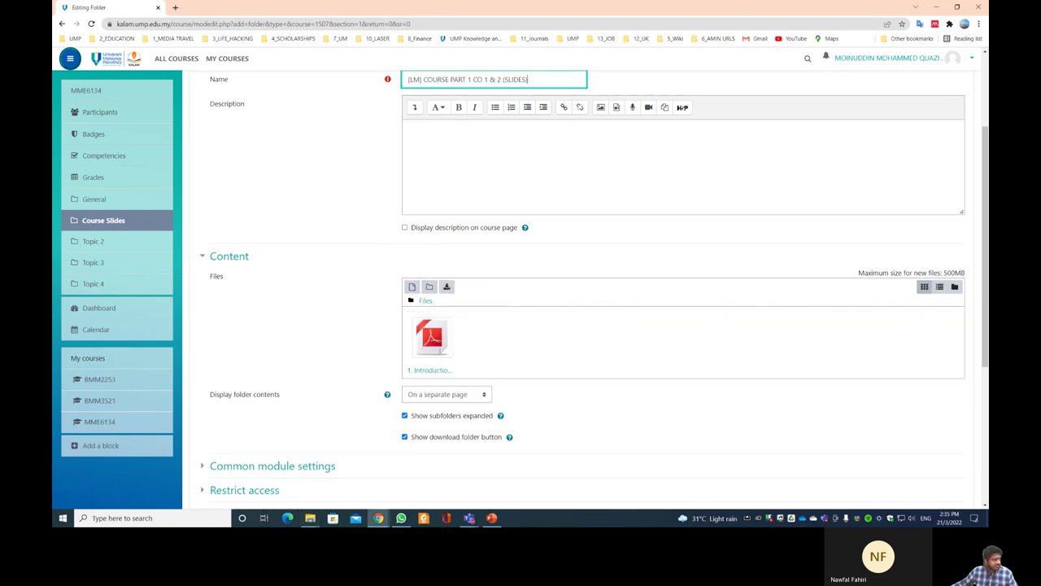
key(alt+Tab)
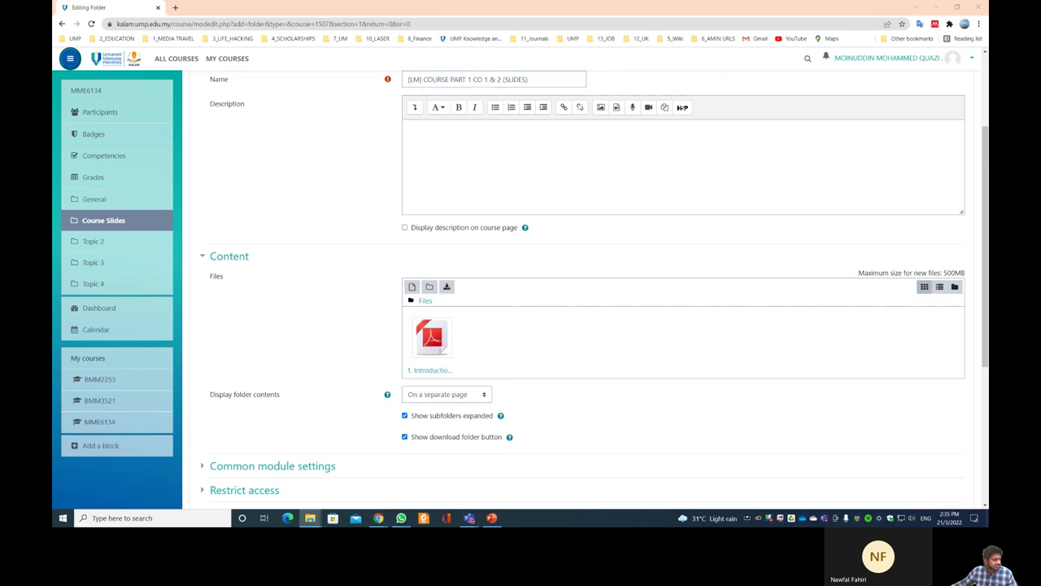
drag(468, 244, 466, 316)
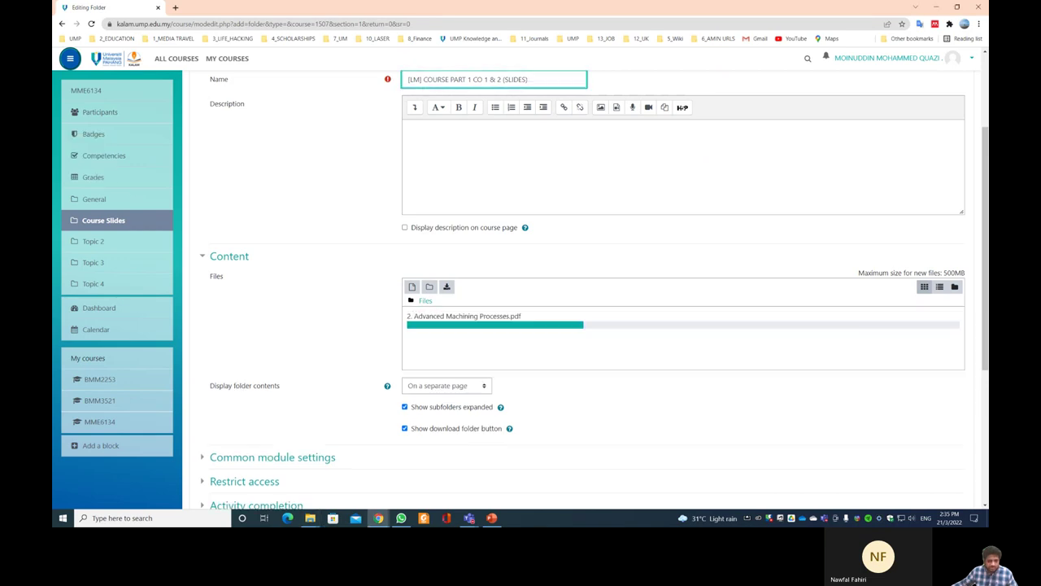
key(alt+Tab)
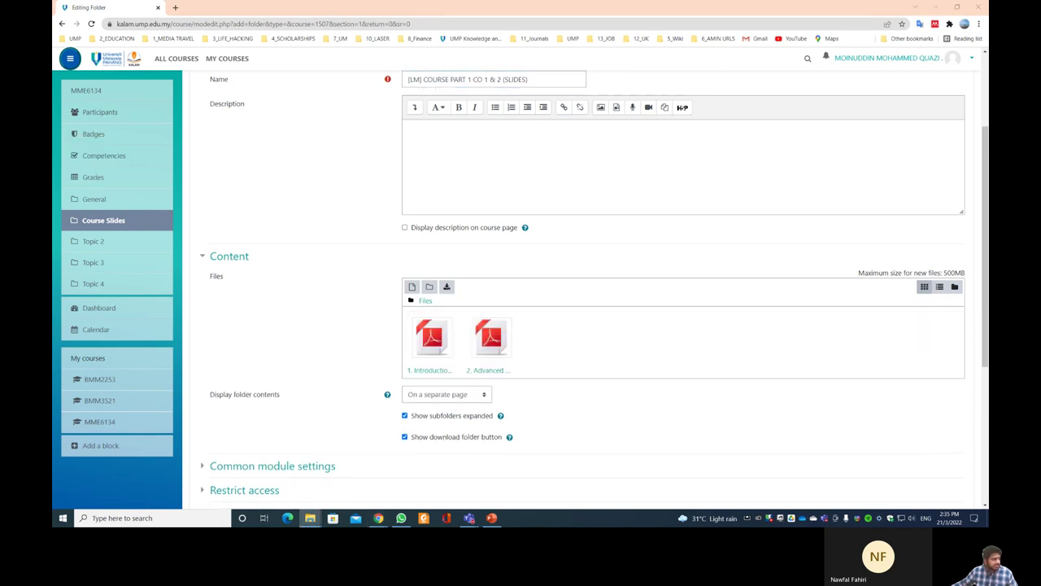
drag(468, 244, 432, 293)
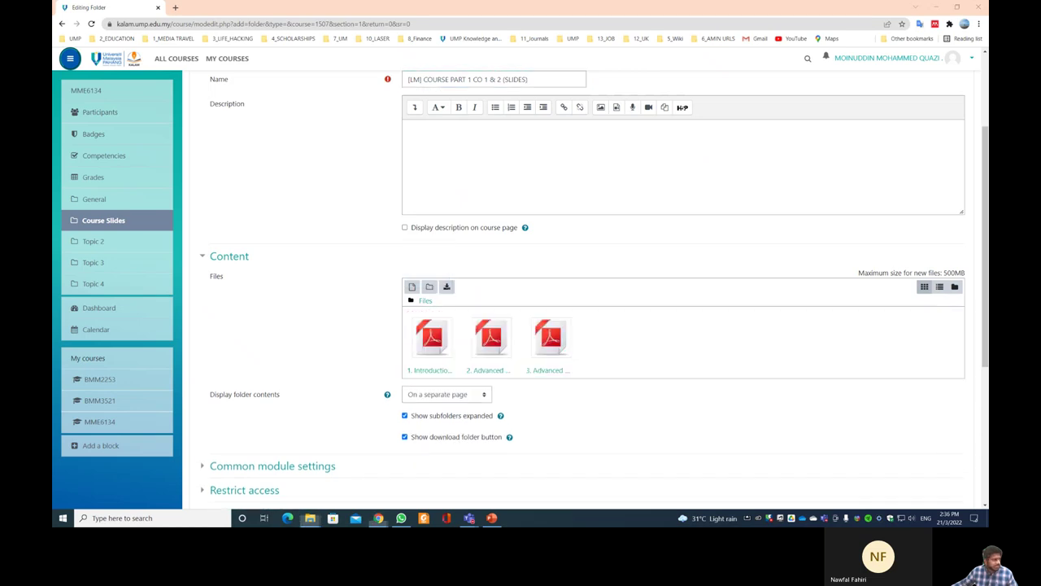
drag(658, 349, 658, 349)
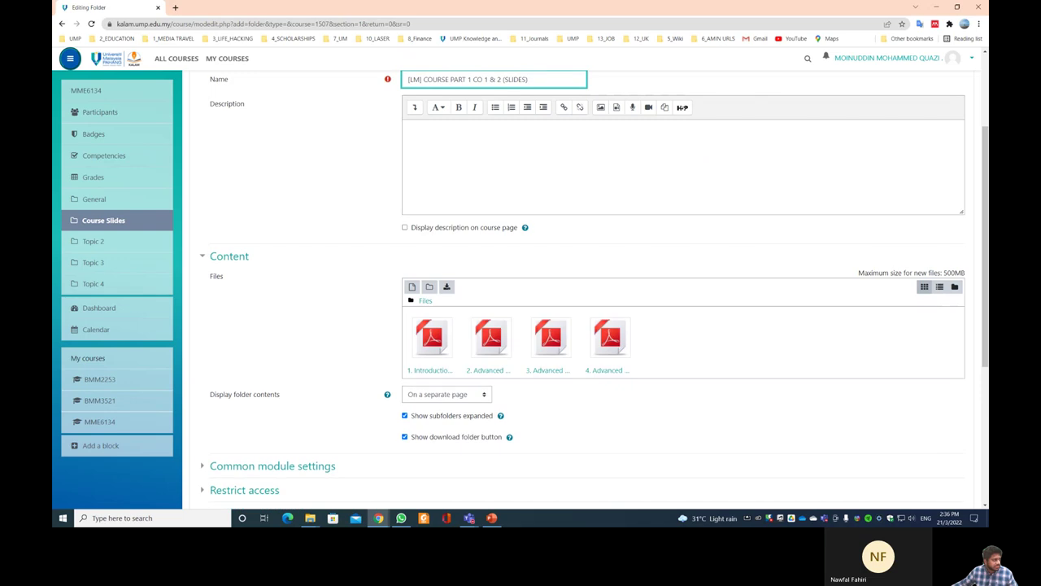
drag(516, 302, 644, 342)
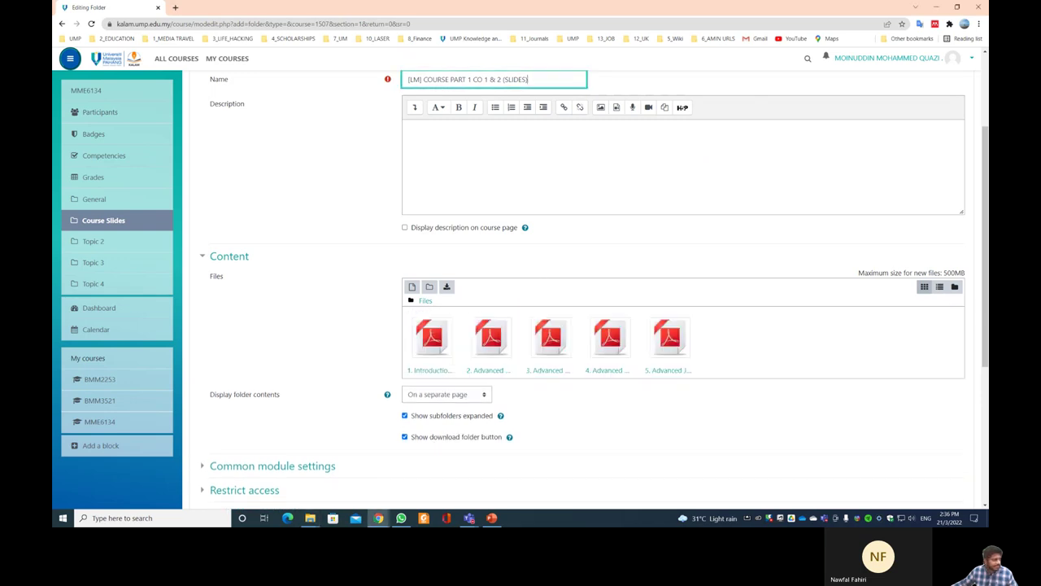
- Add the sixth and seventh slide PDFs and save the folder, returning to the course
key(alt+Tab)
drag(593, 345, 516, 361)
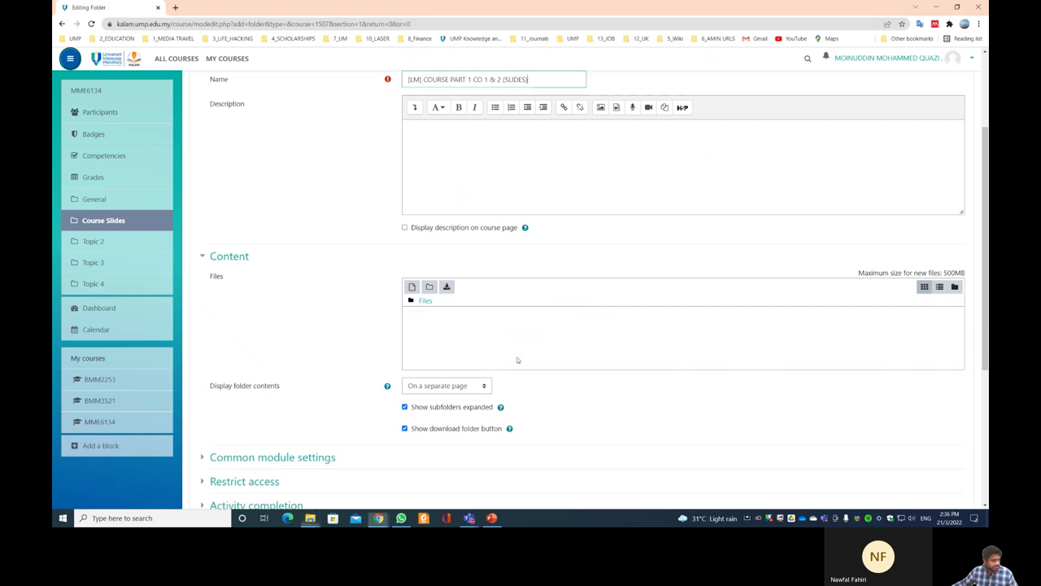
key(alt+Tab)
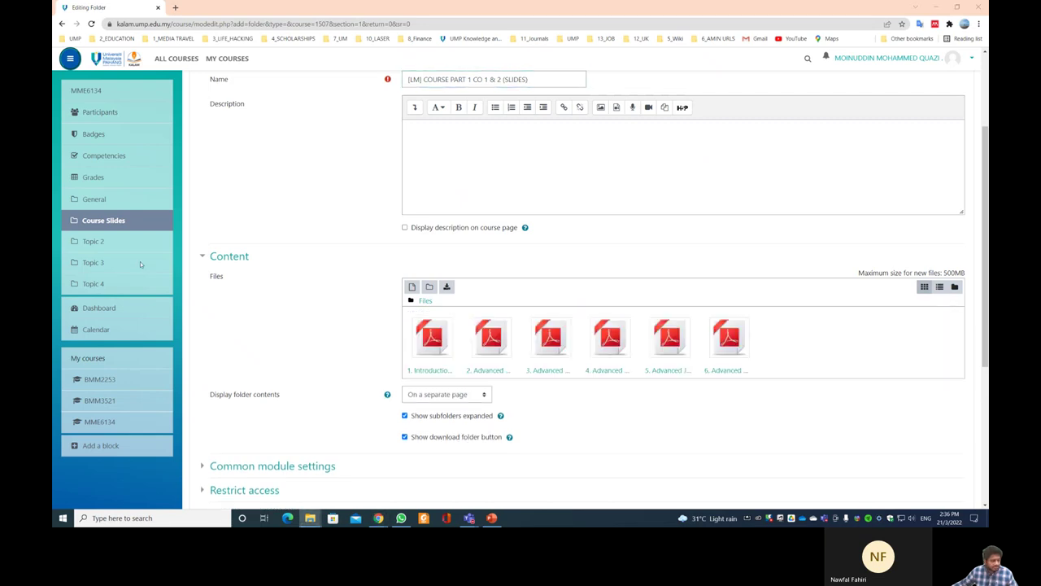
drag(685, 326, 807, 337)
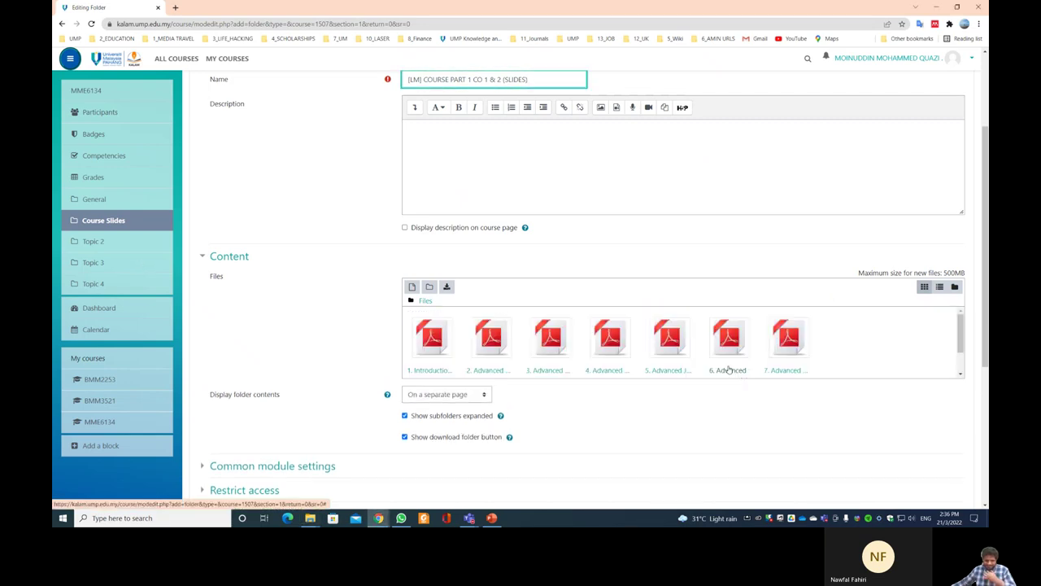
scroll(597, 350, up, 1)
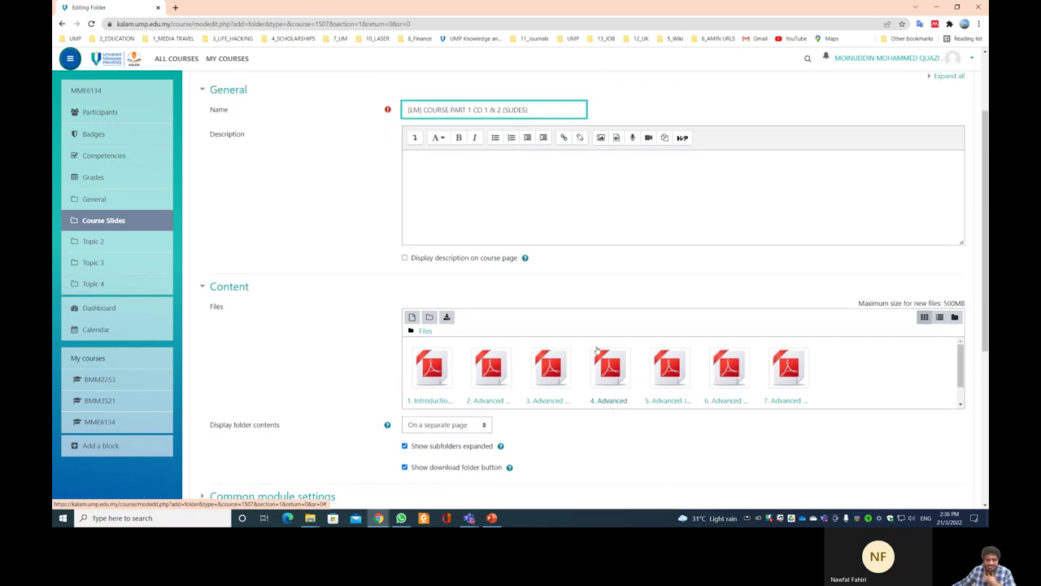
scroll(595, 344, up, 2)
scroll(594, 343, down, 6)
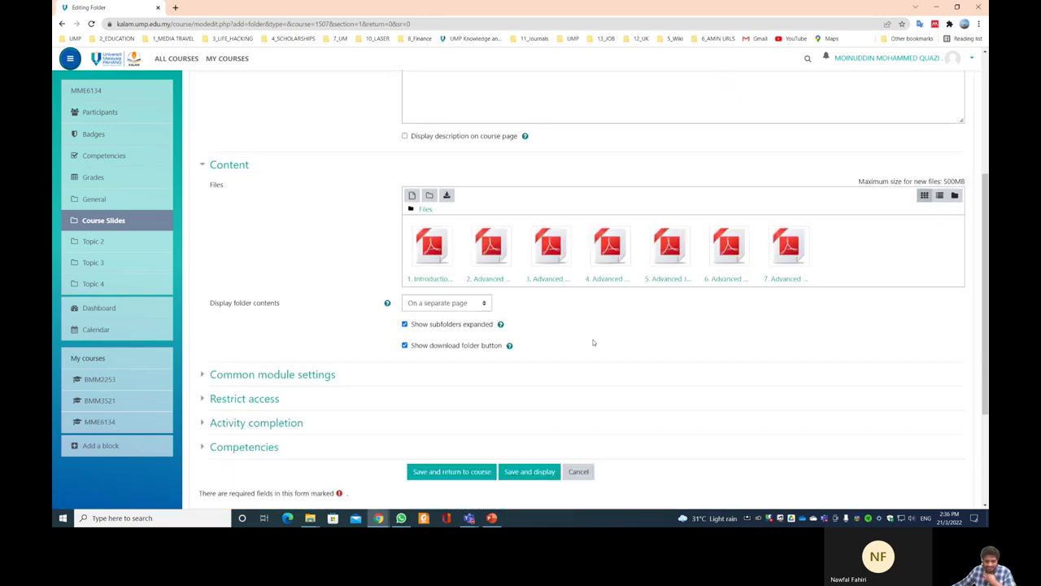
scroll(593, 343, down, 3)
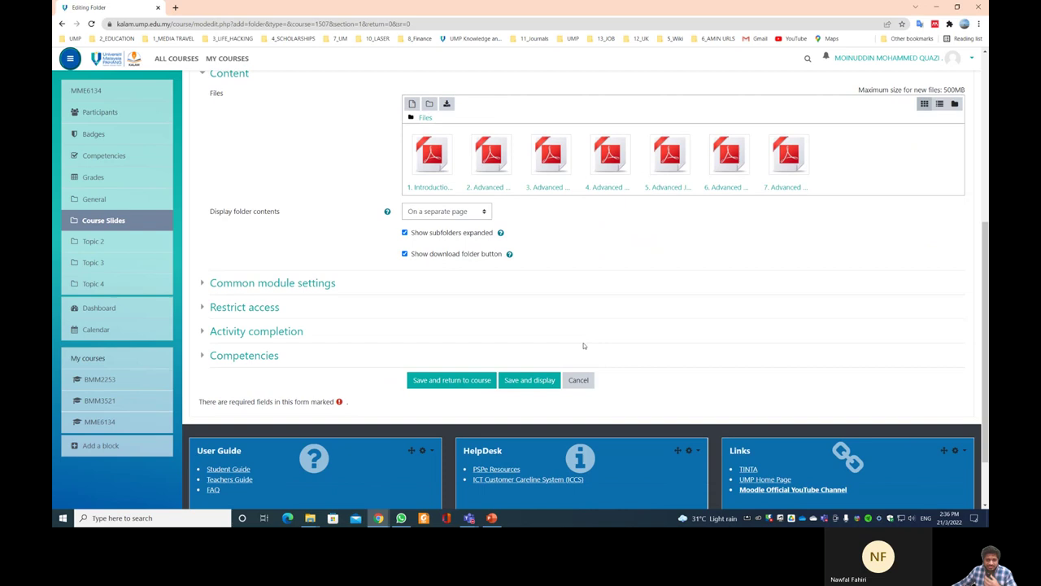
click(471, 380)
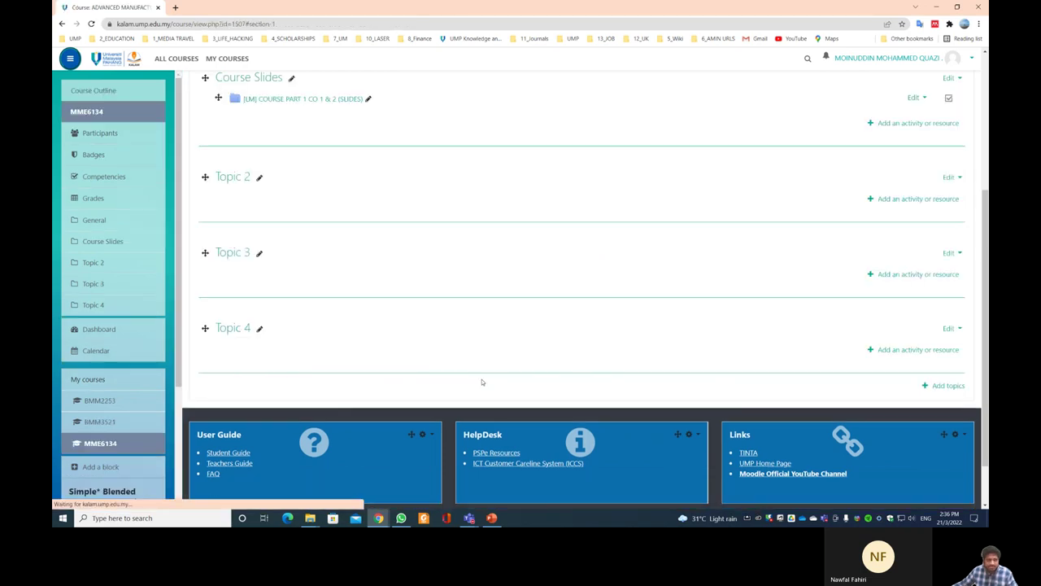
- Open the [LM] slides folder to verify its seven PDFs, then go back to Course Slides
scroll(351, 286, up, 2)
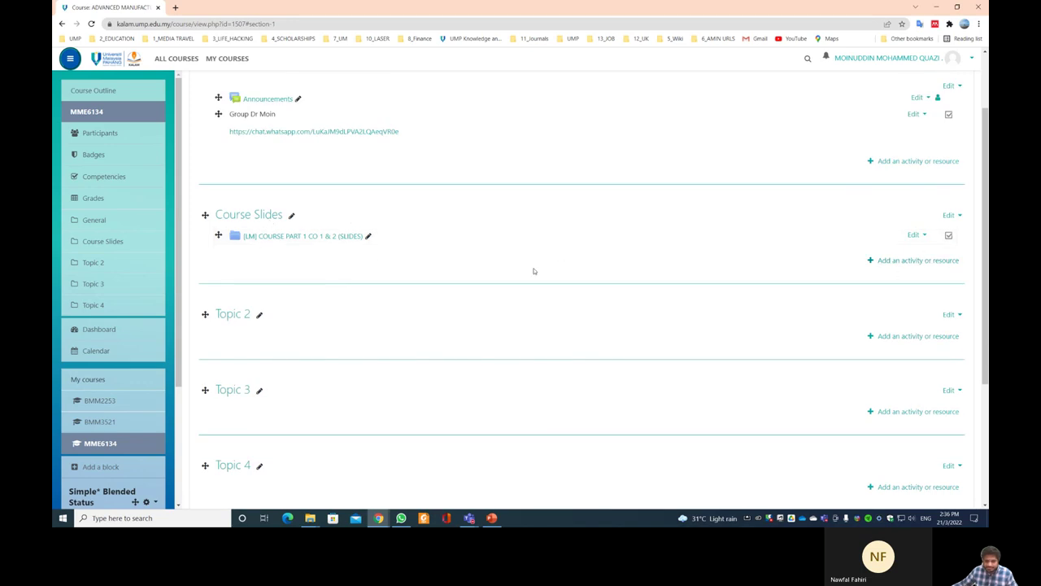
click(326, 240)
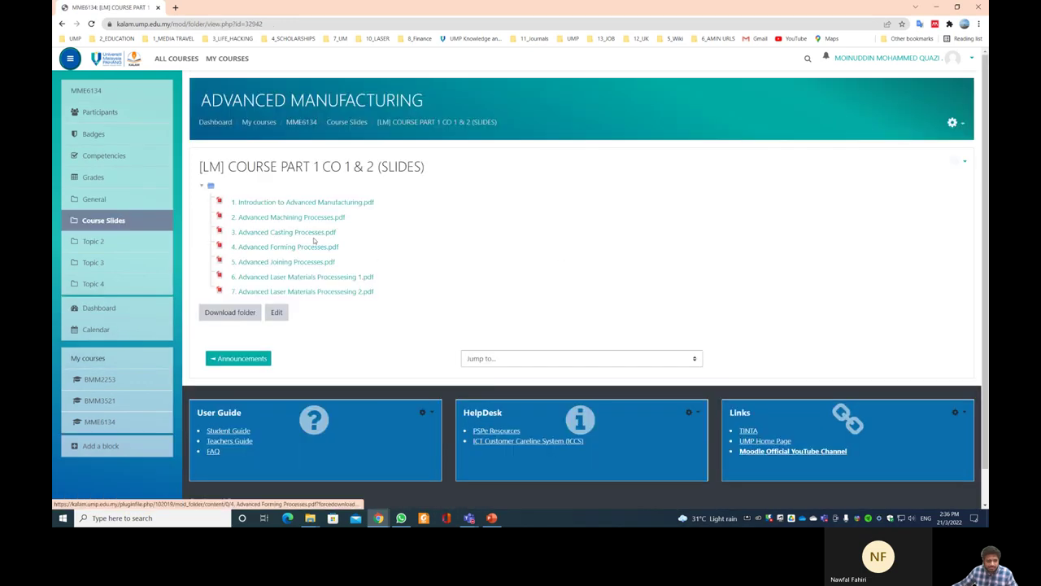
click(347, 121)
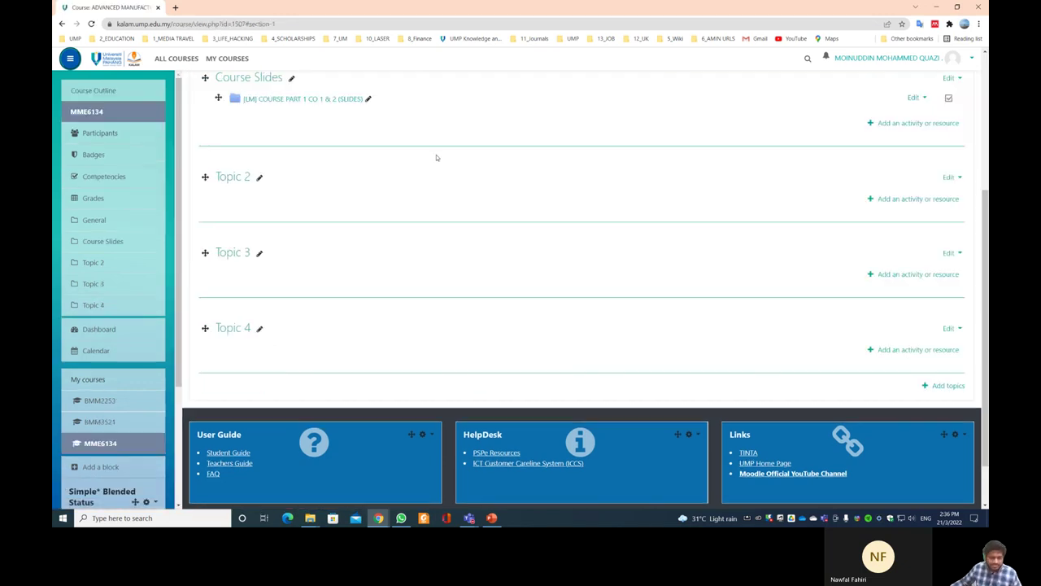
scroll(431, 159, up, 3)
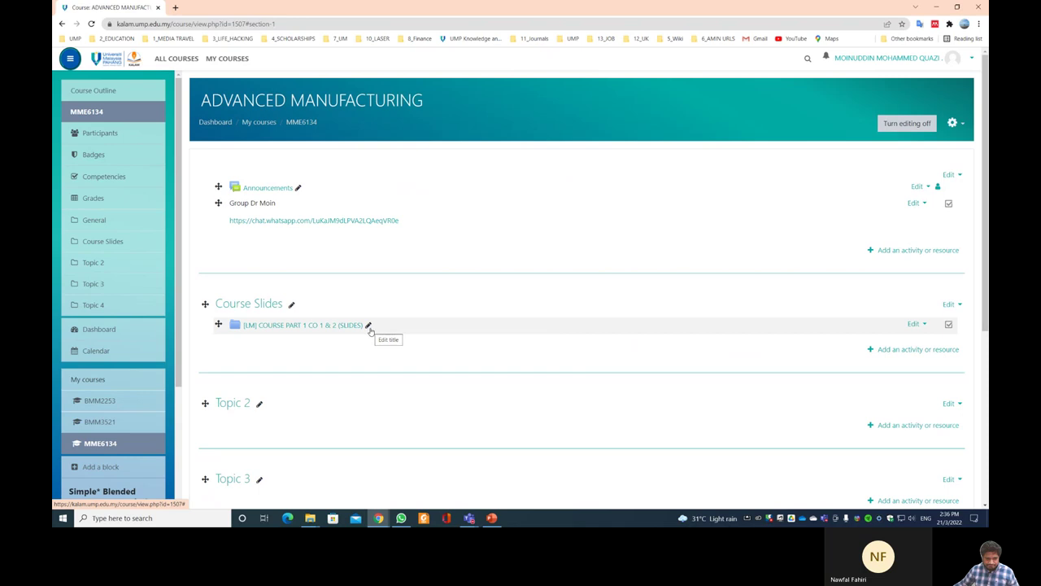
scroll(839, 398, down, 2)
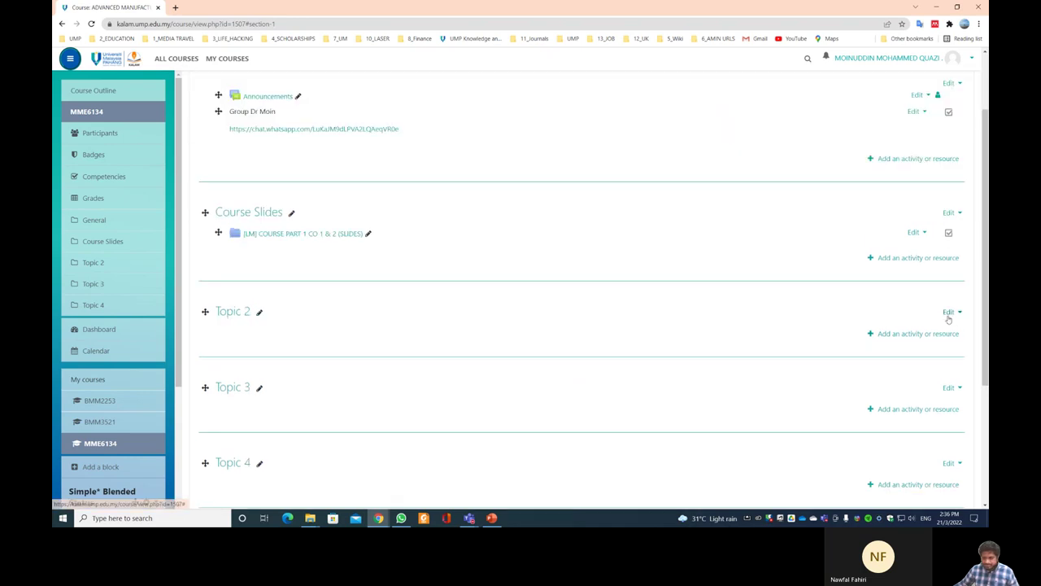
- Rename the Topic 2 section to 'ASSESSMENT'
click(260, 312)
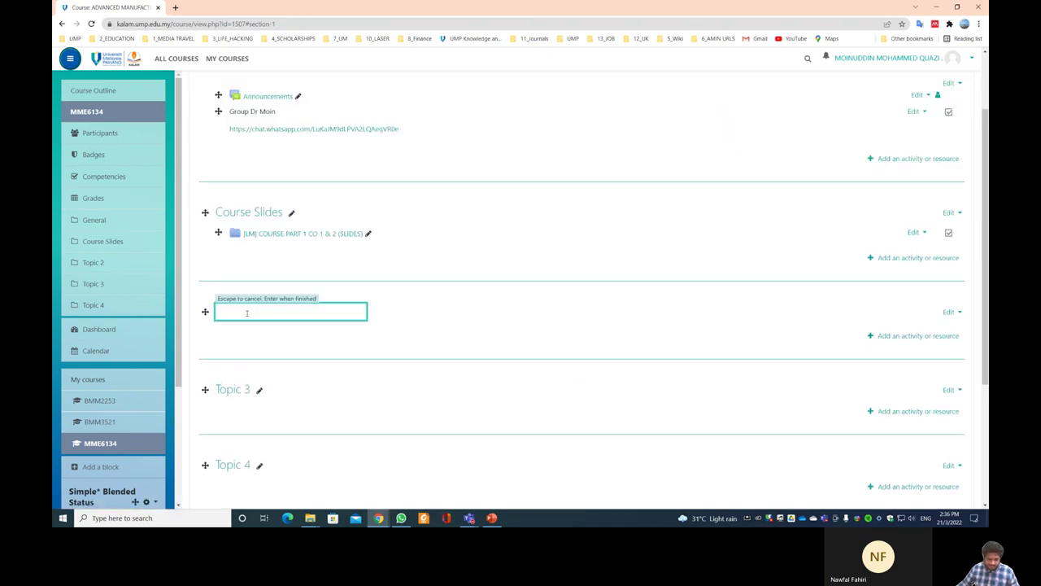
text(ASSESSMENT)
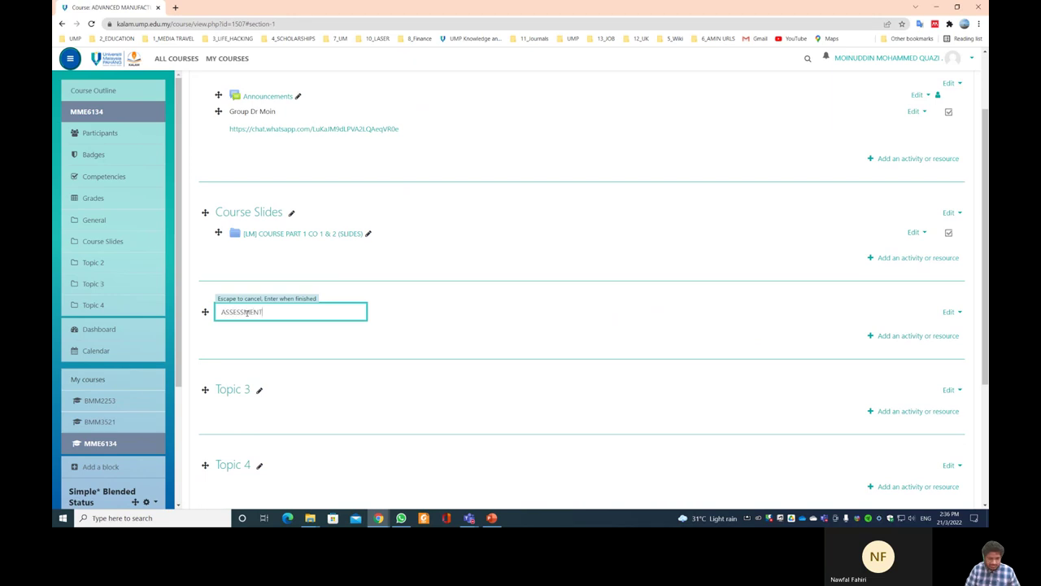
key(Return)
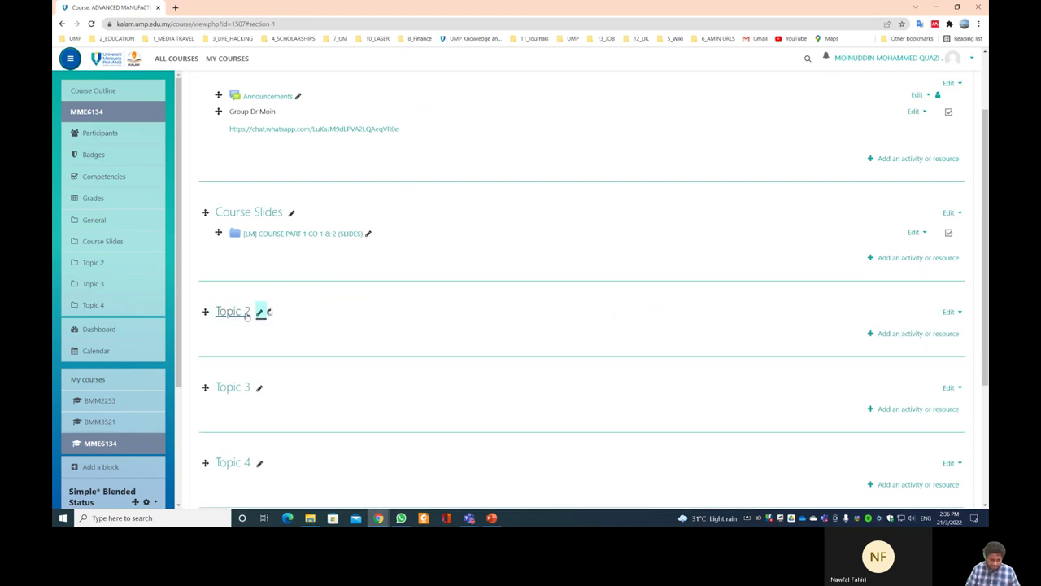
- Add an assignment named 'ASSIGNMENT NO 1' to ASSESSMENT and save it
click(907, 334)
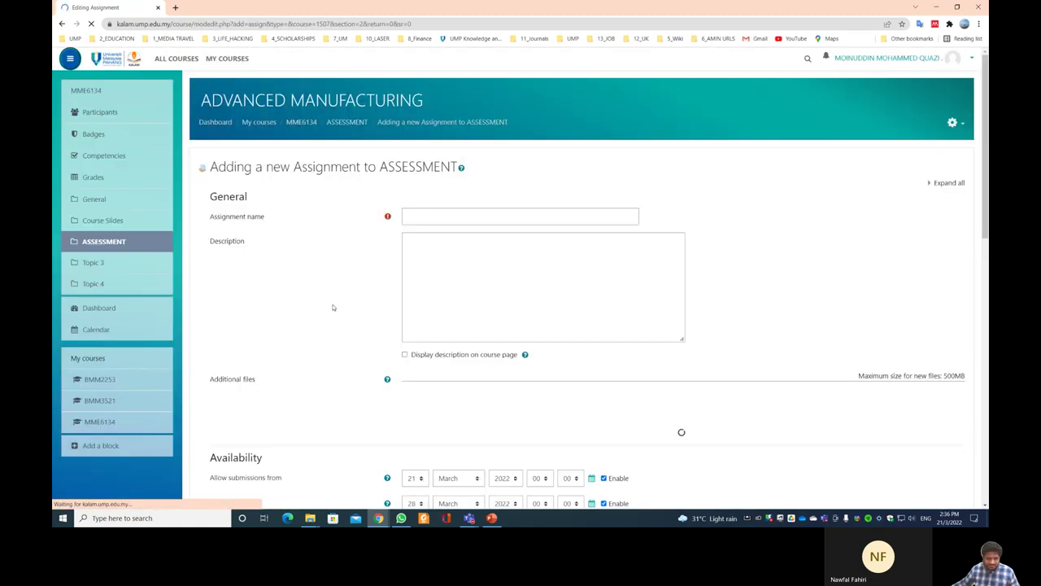
click(420, 214)
text(ASSI)
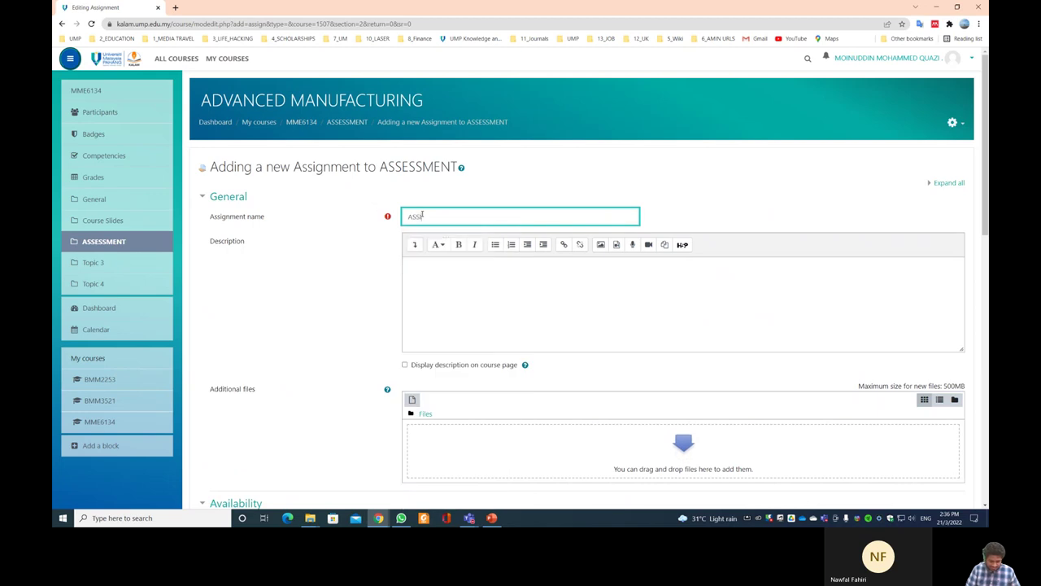
text(GNMENT NO 1)
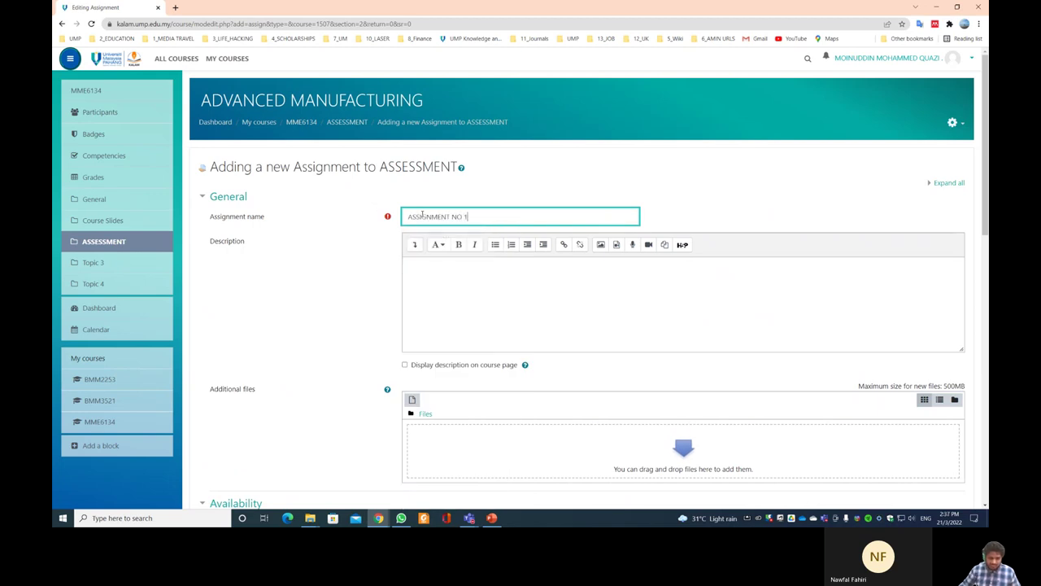
click(462, 266)
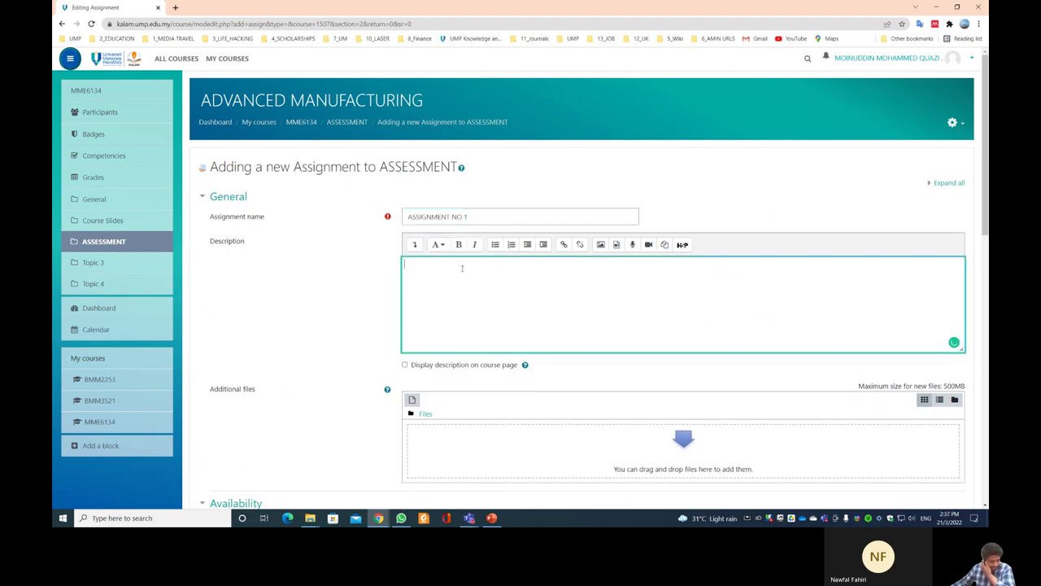
scroll(461, 272, down, 3)
scroll(461, 271, down, 10)
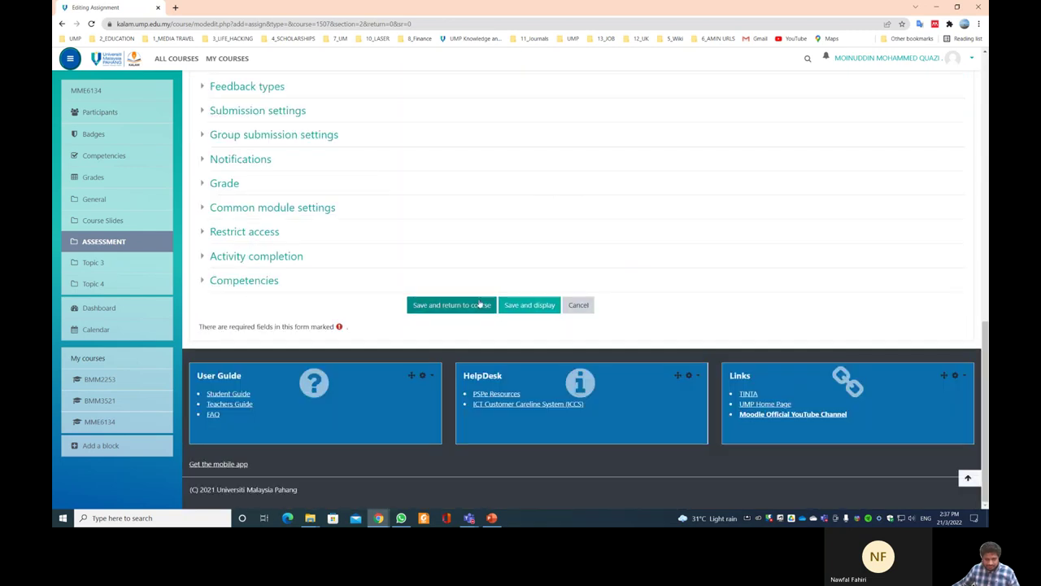
click(480, 305)
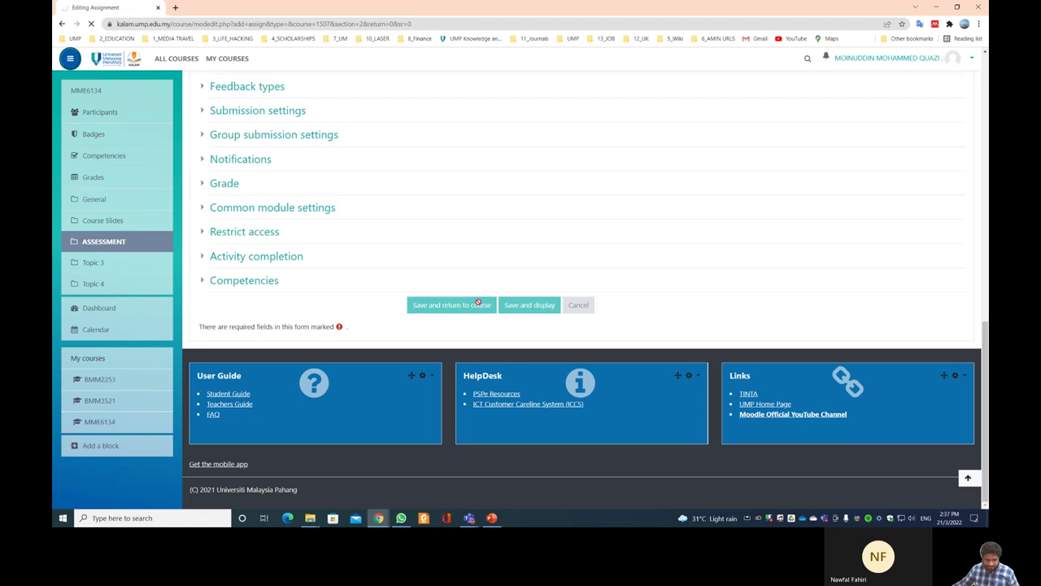
scroll(437, 275, up, 1)
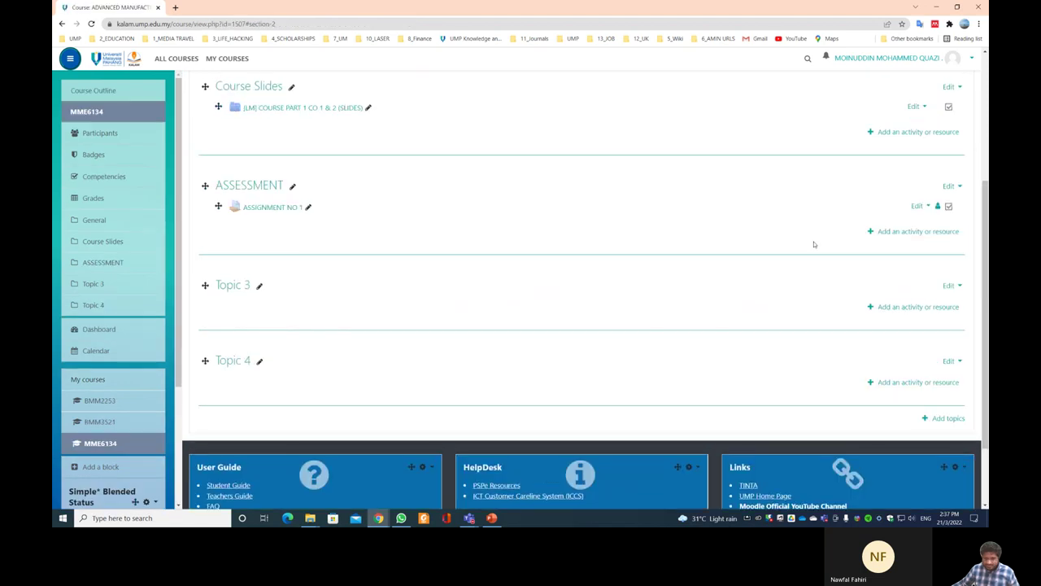
- Create the assignment 'TEST 1' in ASSESSMENT and save it
click(911, 231)
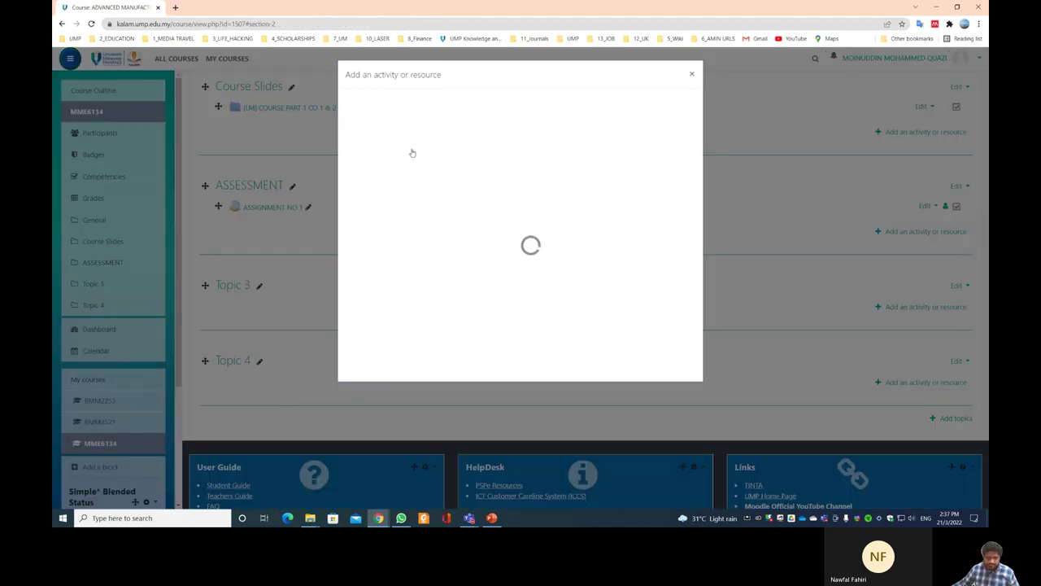
click(383, 162)
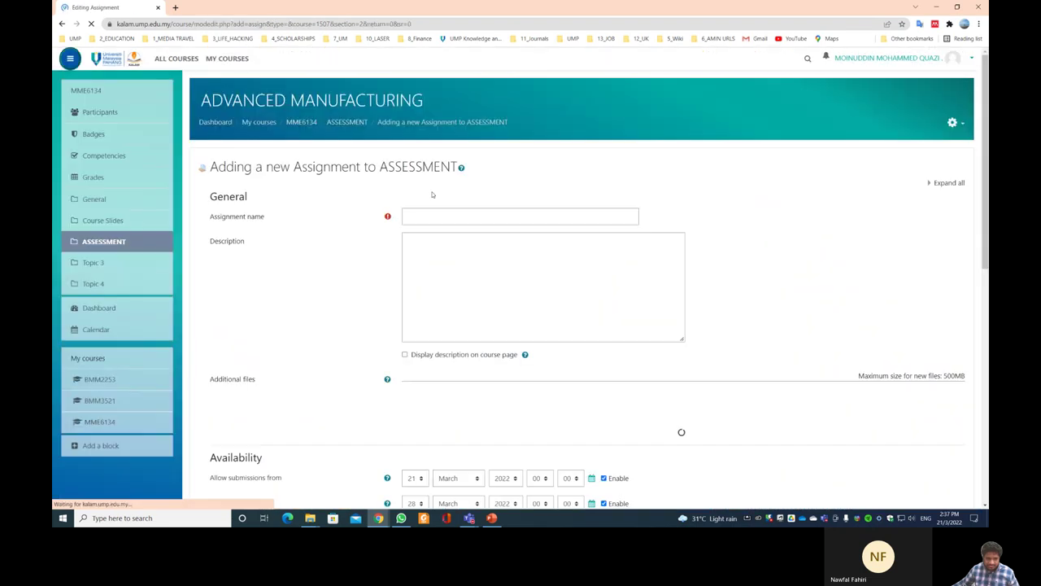
click(423, 215)
text(TEST)
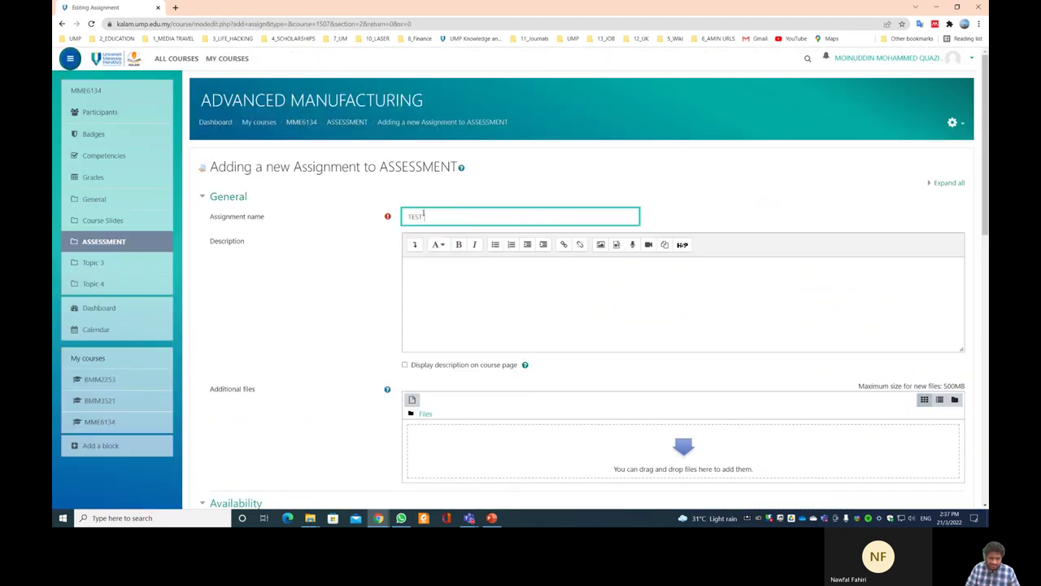
scroll(614, 330, down, 5)
scroll(532, 365, down, 5)
click(461, 306)
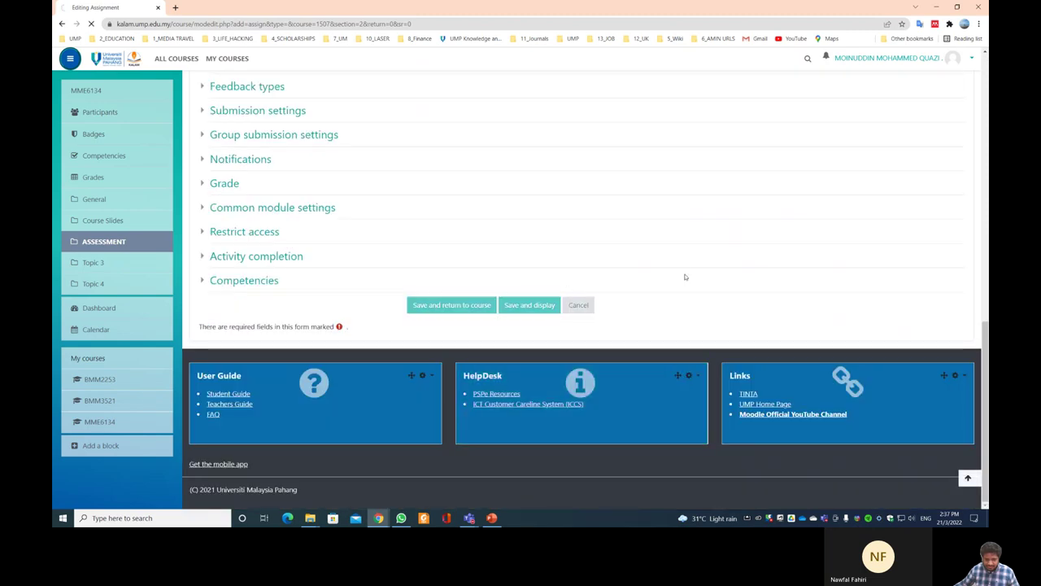
- Create the assignment 'TEST 2' in ASSESSMENT and save it
click(895, 141)
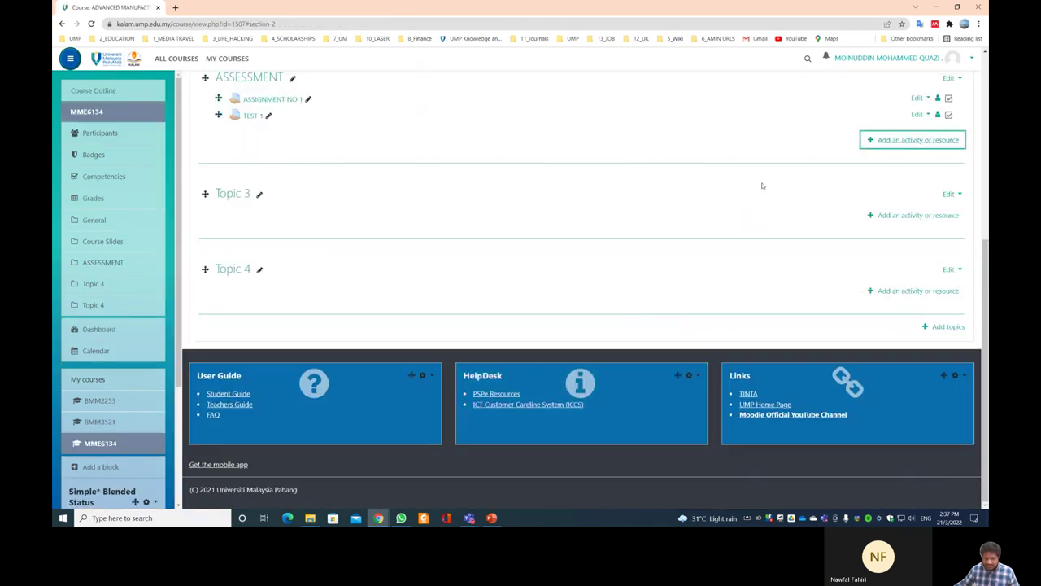
click(378, 169)
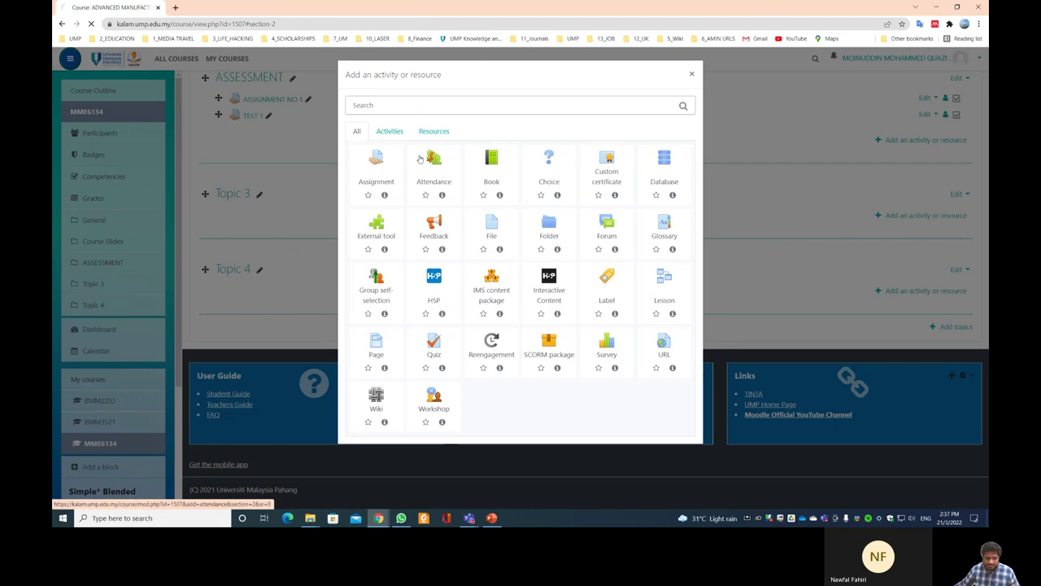
click(425, 214)
text(TEST 2)
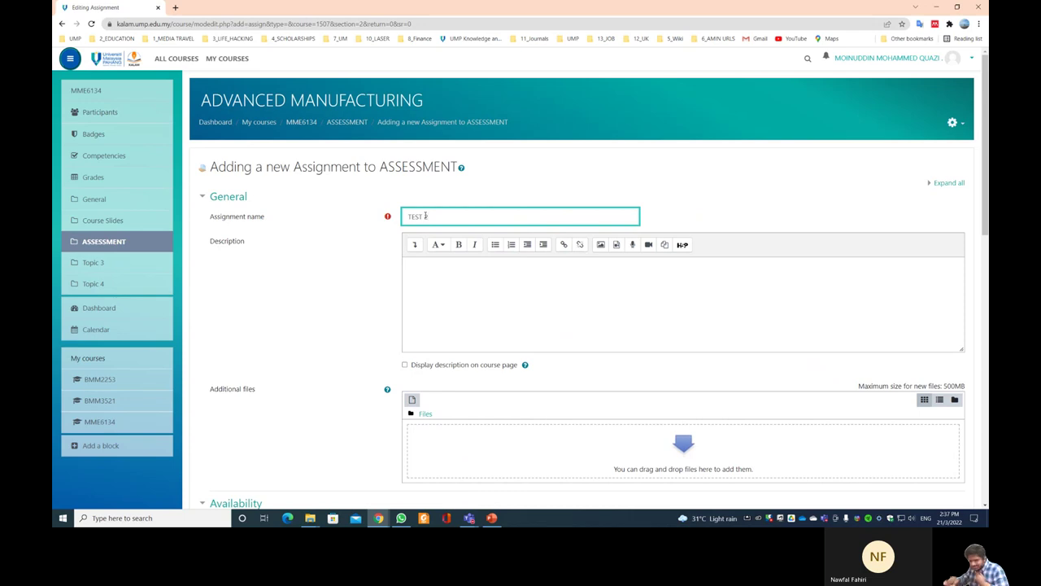
scroll(447, 217, down, 10)
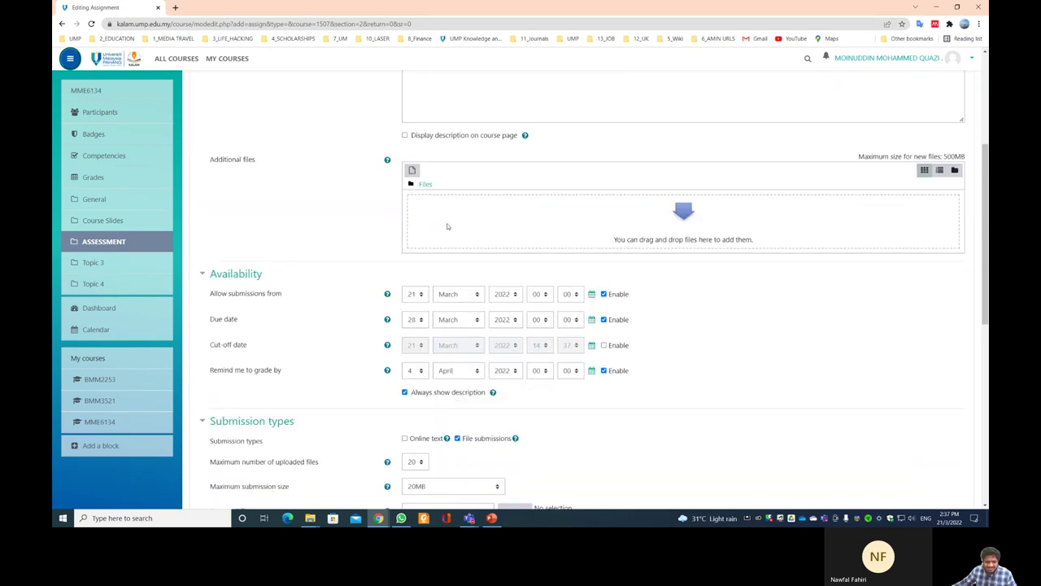
click(464, 306)
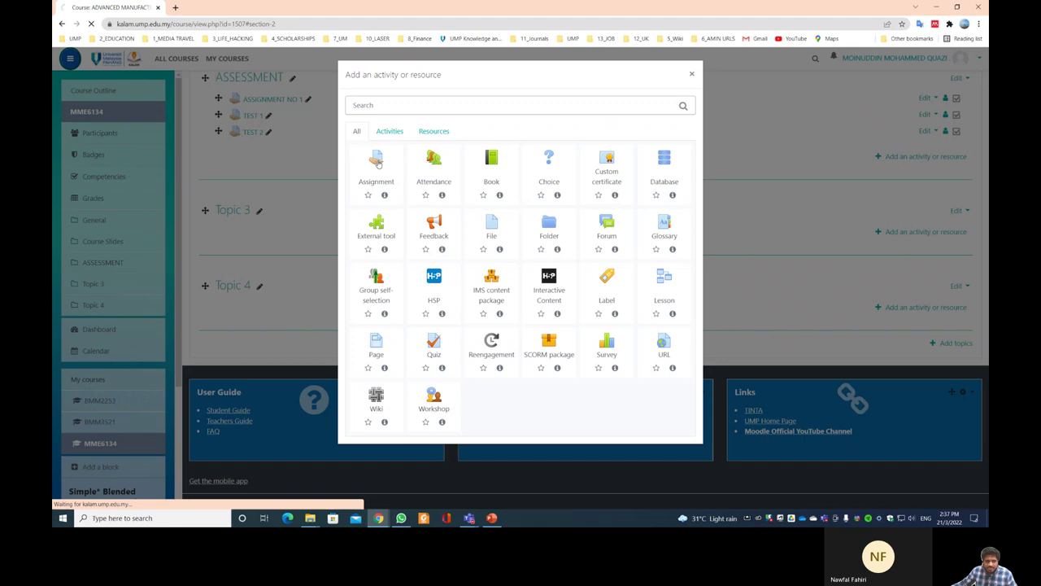
- Create the assignment 'PRESENTATION' in the ASSESSMENT section
click(377, 160)
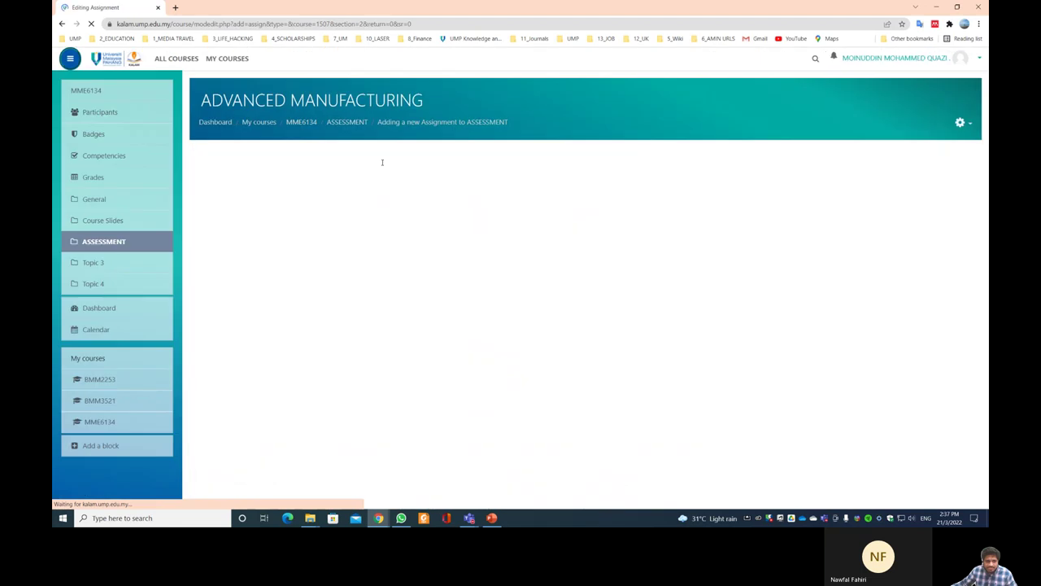
click(425, 221)
text(PRESENTATION)
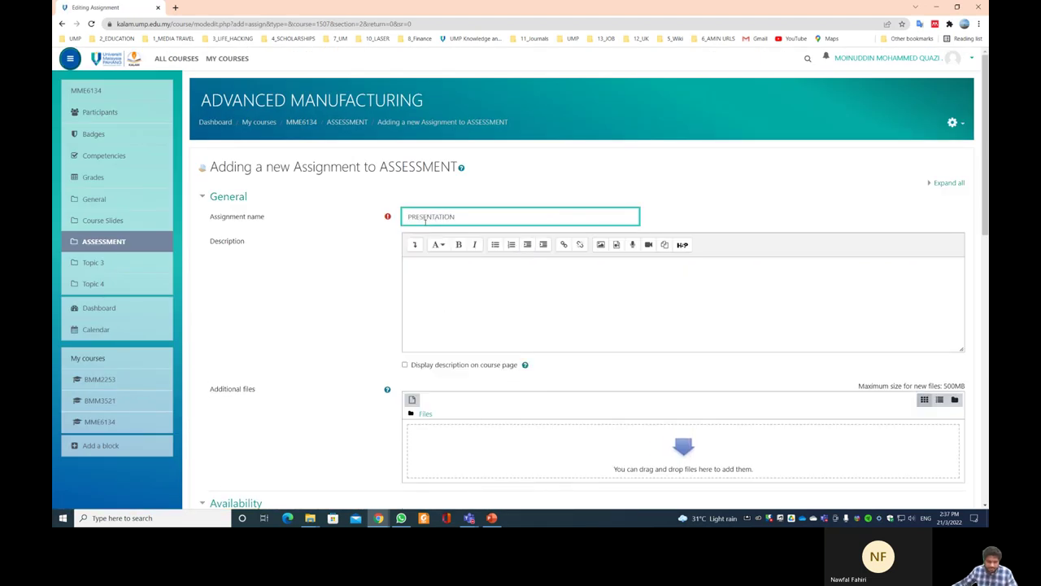
scroll(488, 268, down, 6)
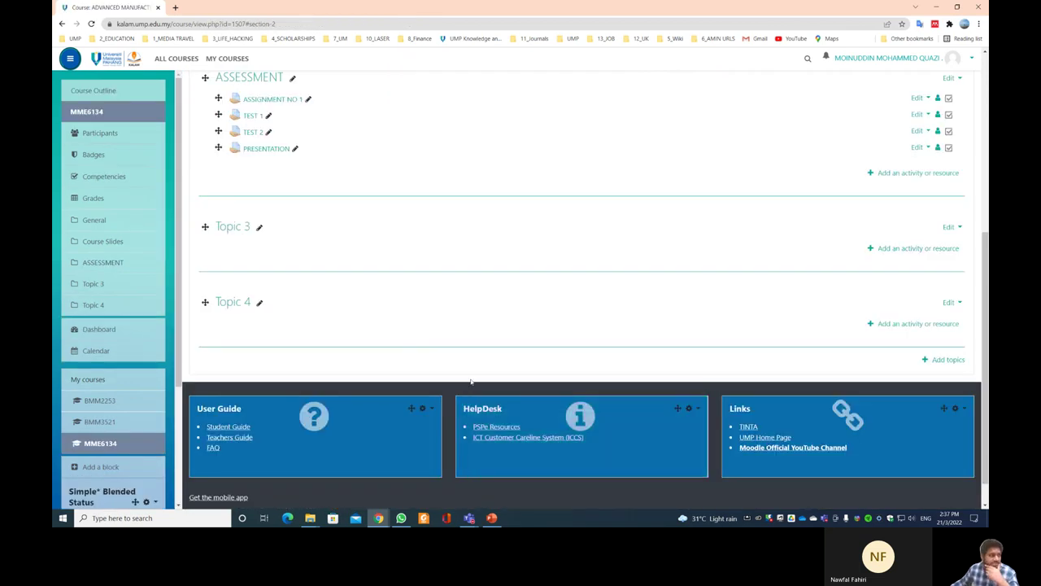
scroll(491, 366, up, 3)
- Open the [LM] slides folder to display its seven PDFs, then minimize Chrome
scroll(507, 345, up, 3)
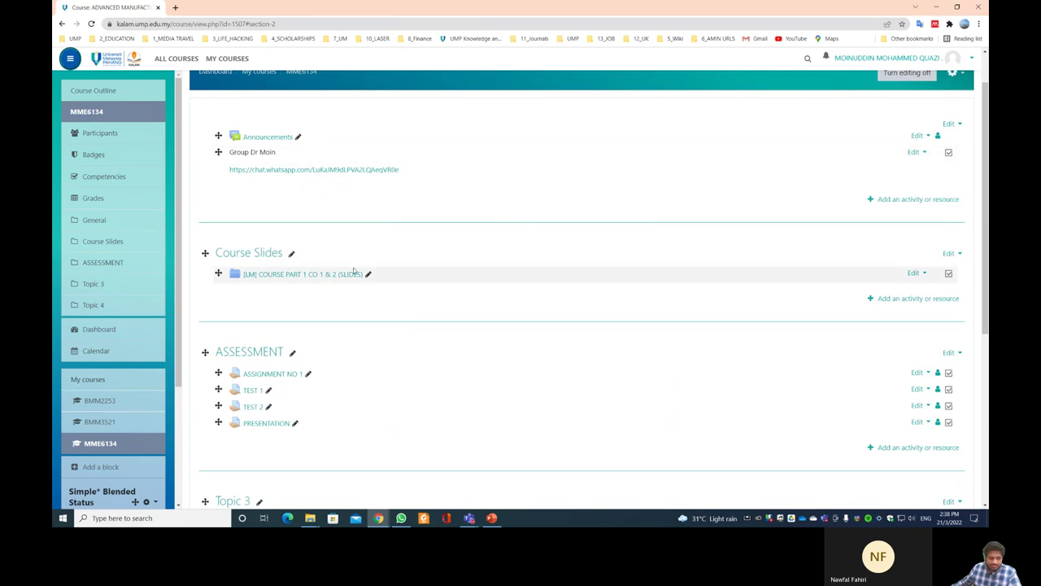
click(316, 275)
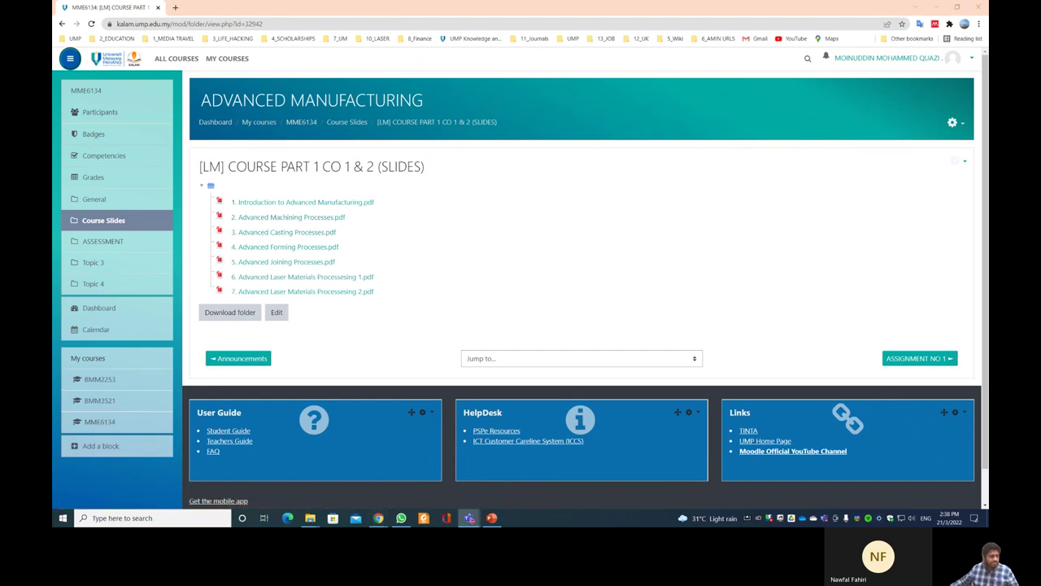
mouse_move(470, 517)
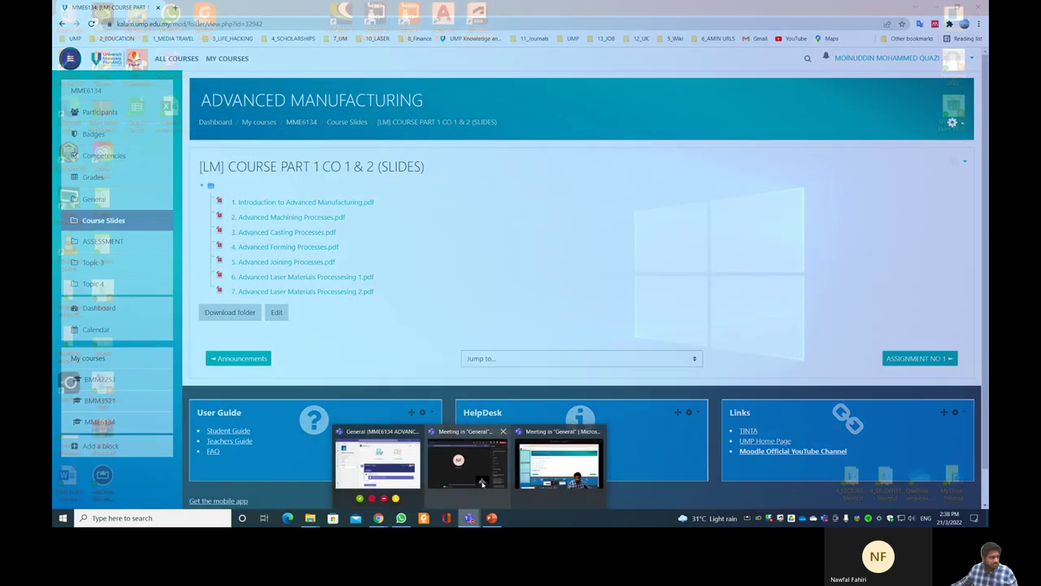
click(482, 482)
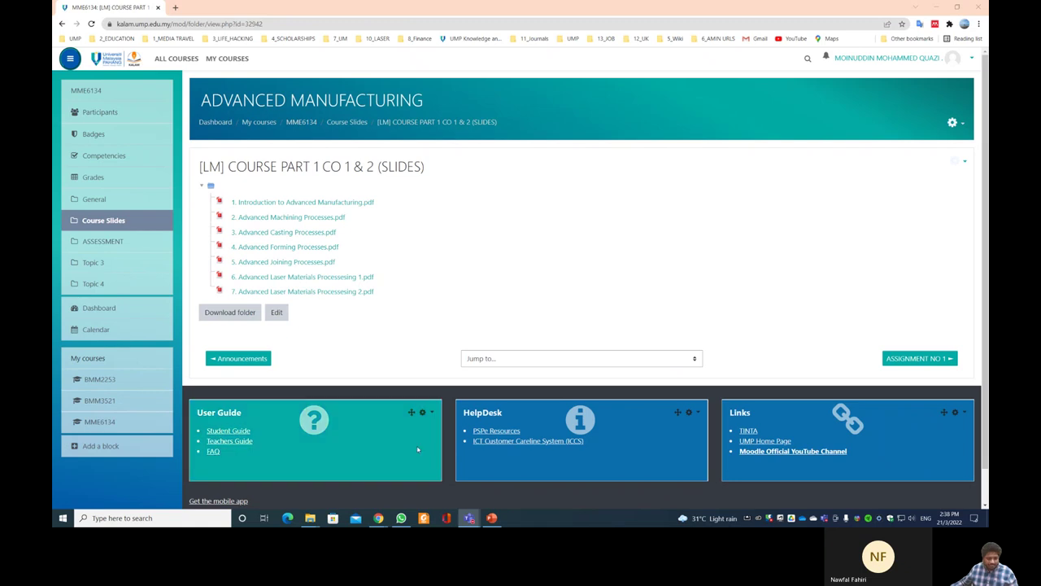
mouse_move(401, 517)
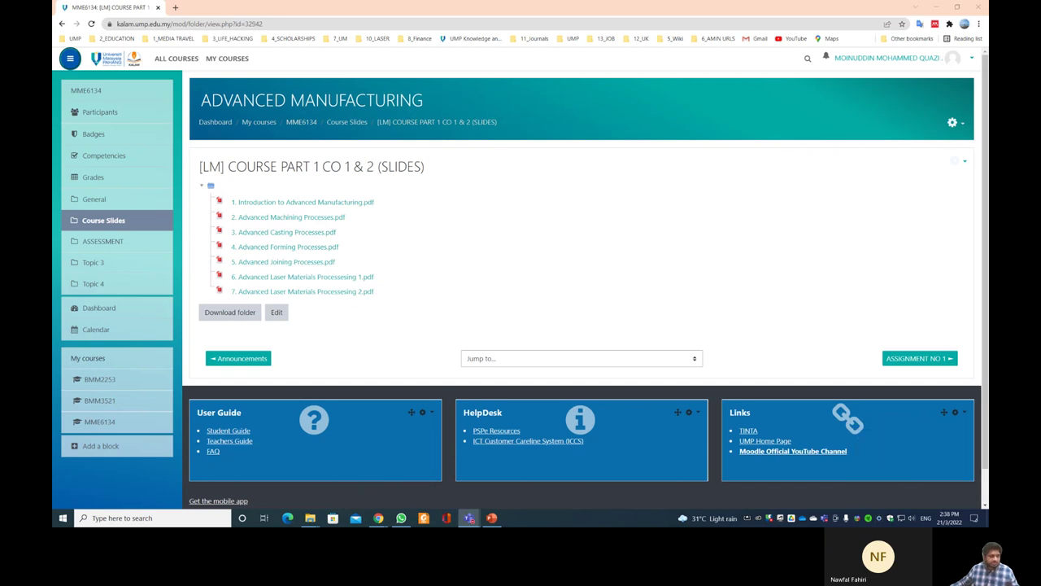
click(916, 8)
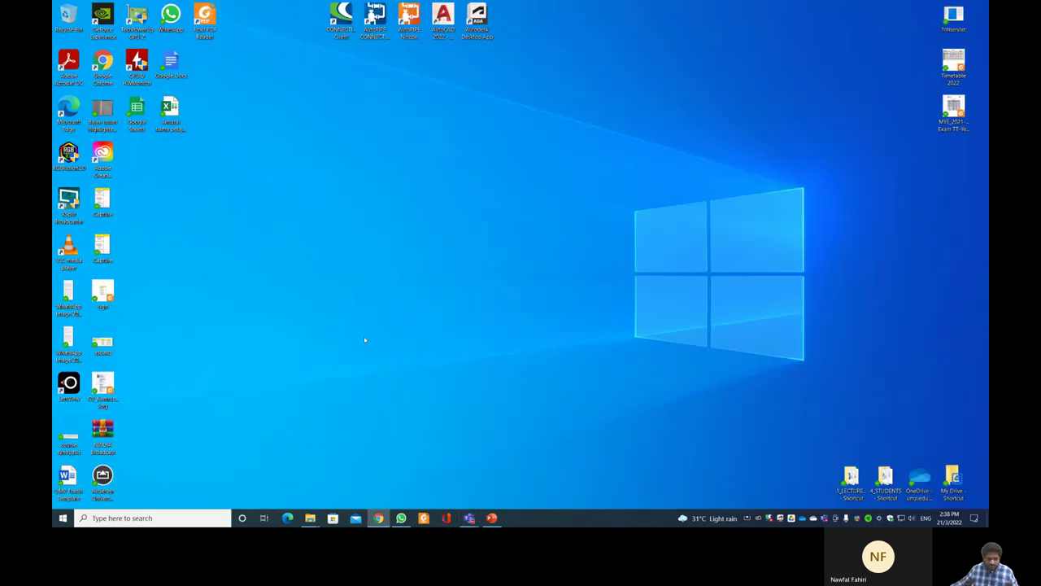
- Add 'EDITED VERSION' and the editor's name below the lecturer's name on the title slide
mouse_move(491, 518)
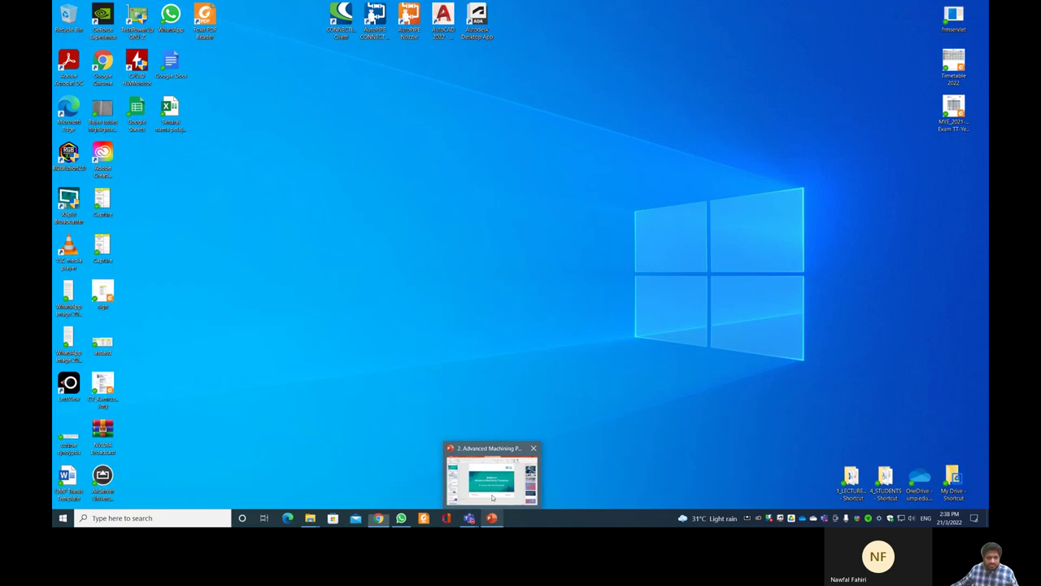
click(492, 484)
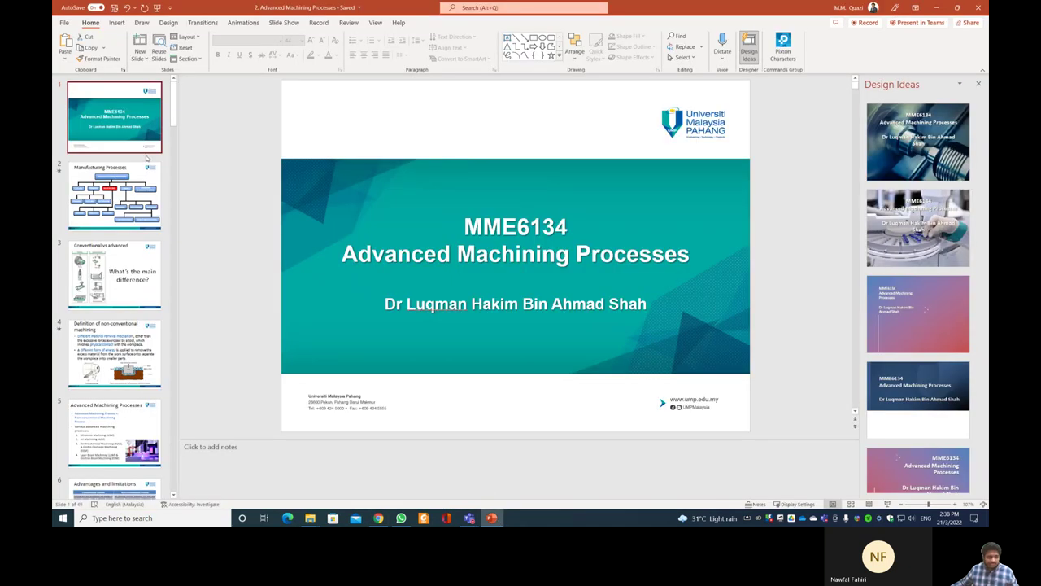
click(521, 244)
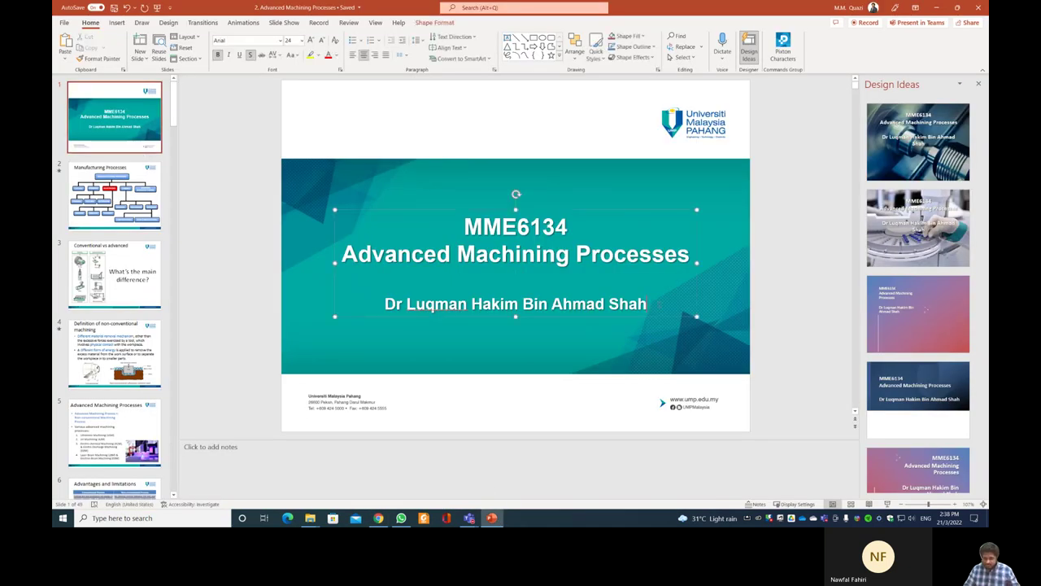
key(Return)
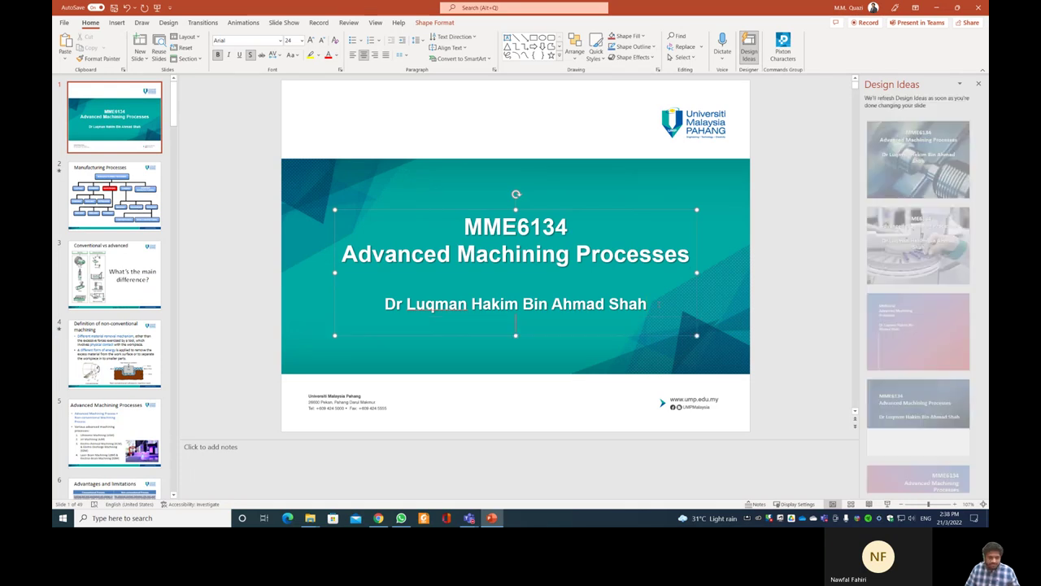
text(EDIT)
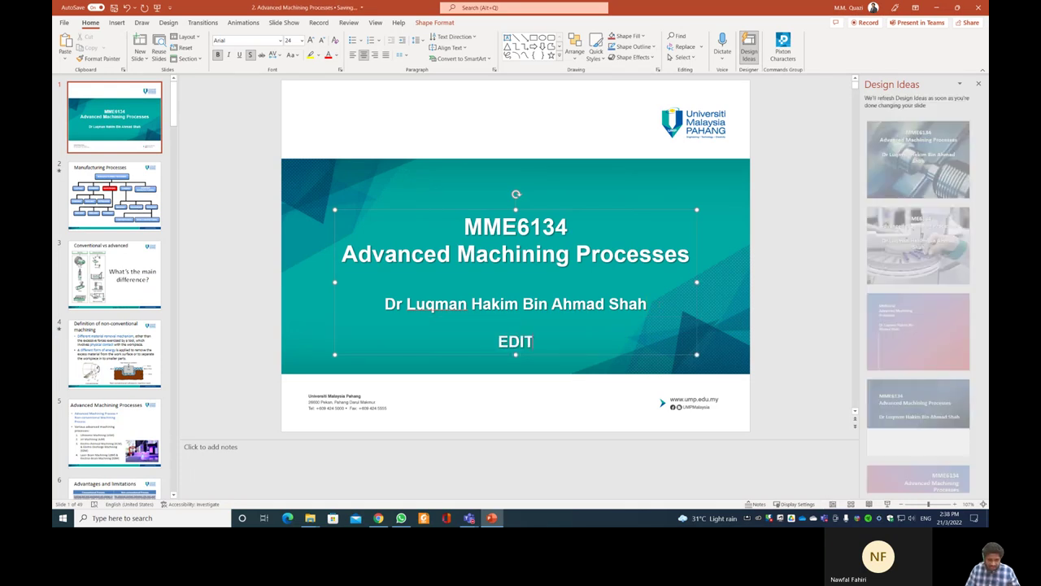
text(ED VERSION)
key(Return)
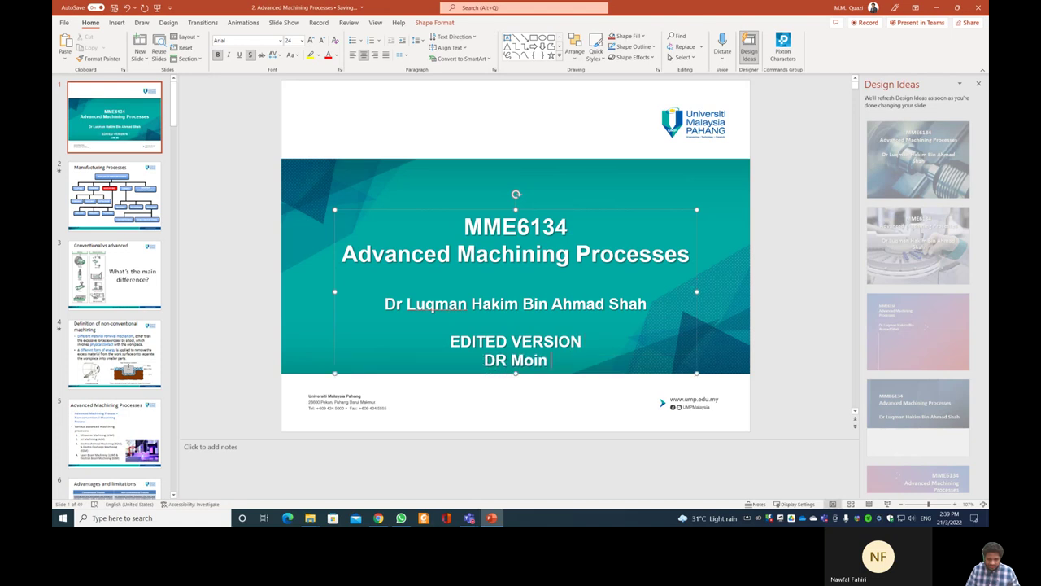
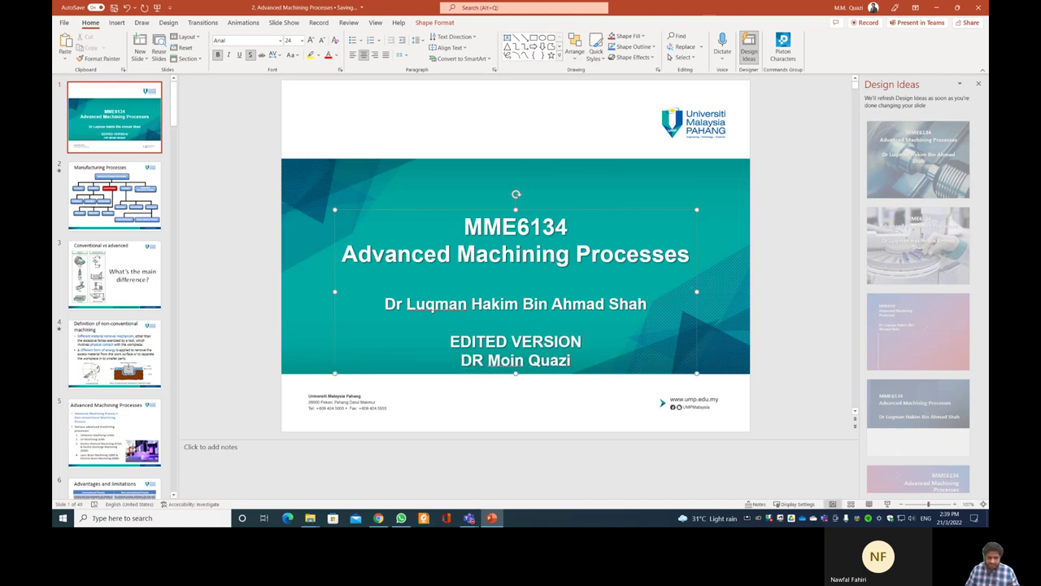
click(484, 360)
key(BackSpace)
text(R.)
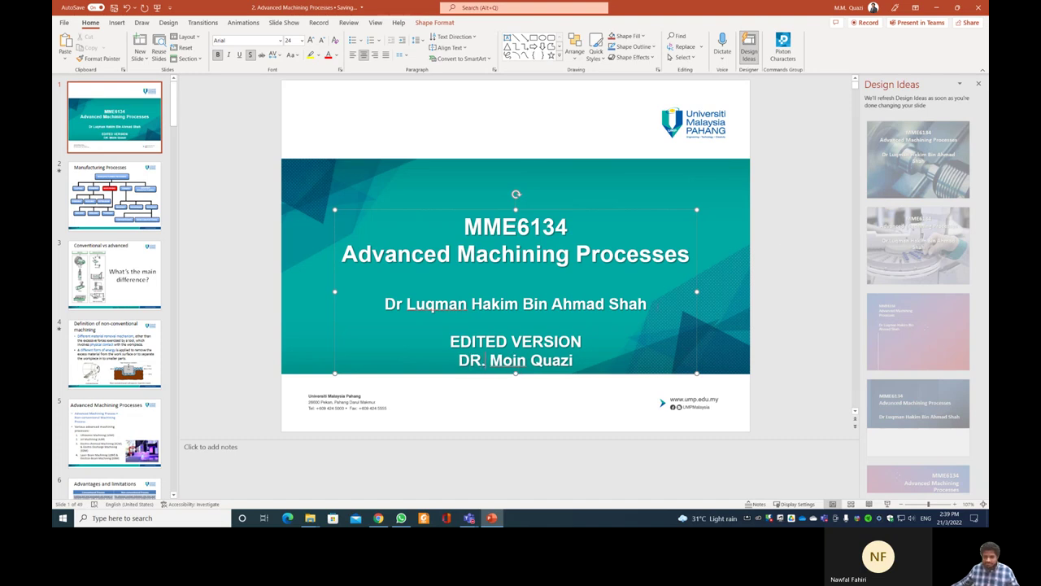
- Close the Design Ideas panel and restore the PowerPoint window down from full screen
click(783, 247)
click(976, 87)
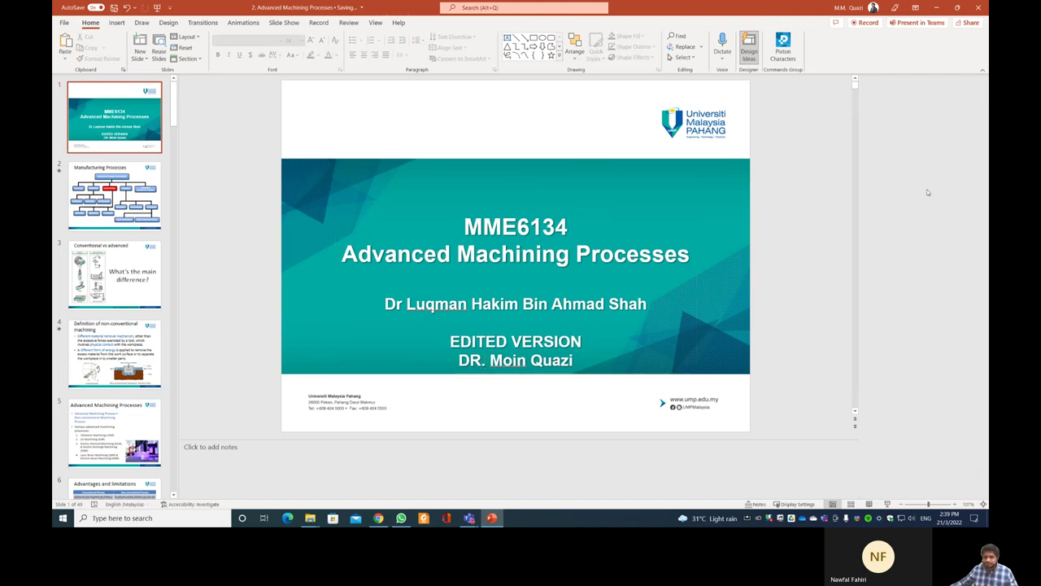
double_click(751, 14)
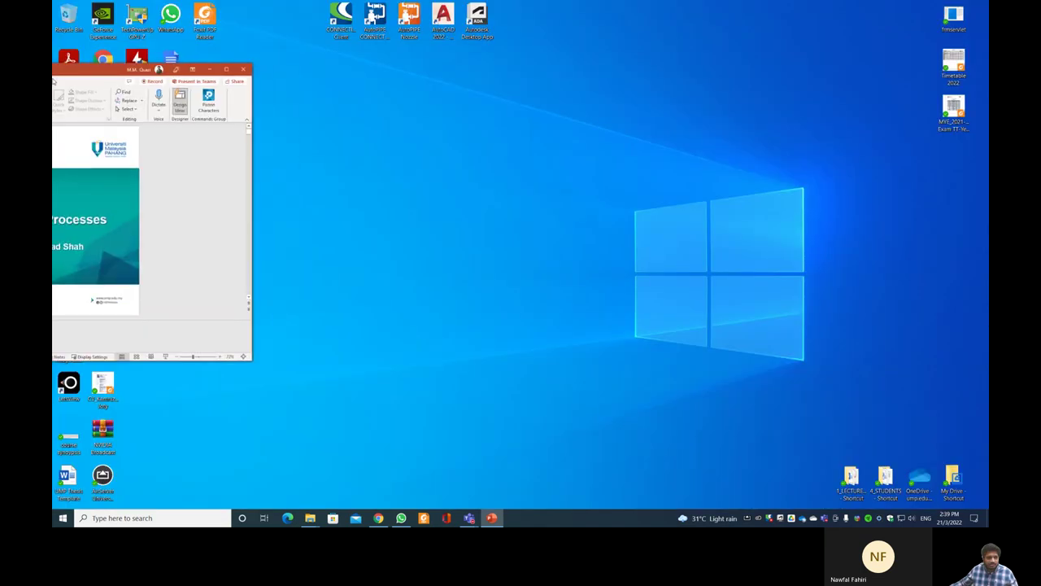